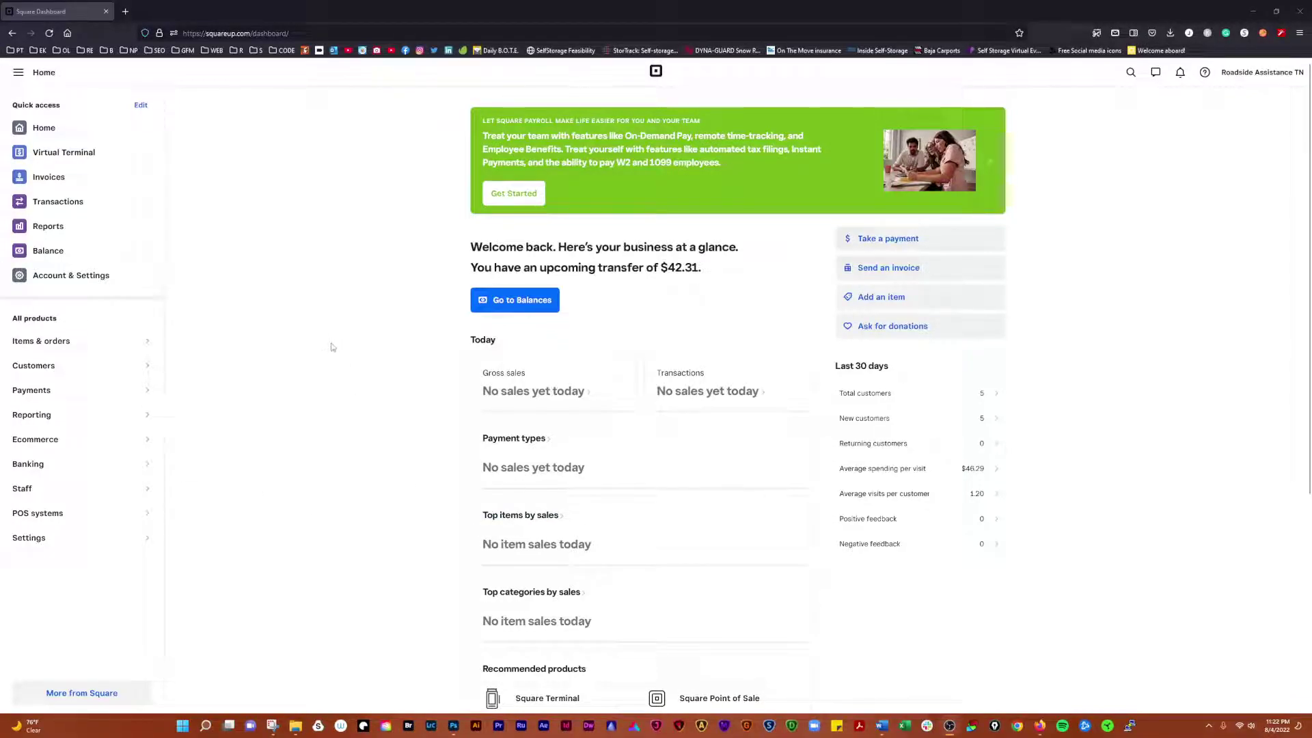
Step: Show the Square Sales Summary report for This Year, Jan. 1–Dec. 31, 2022
click(61, 229)
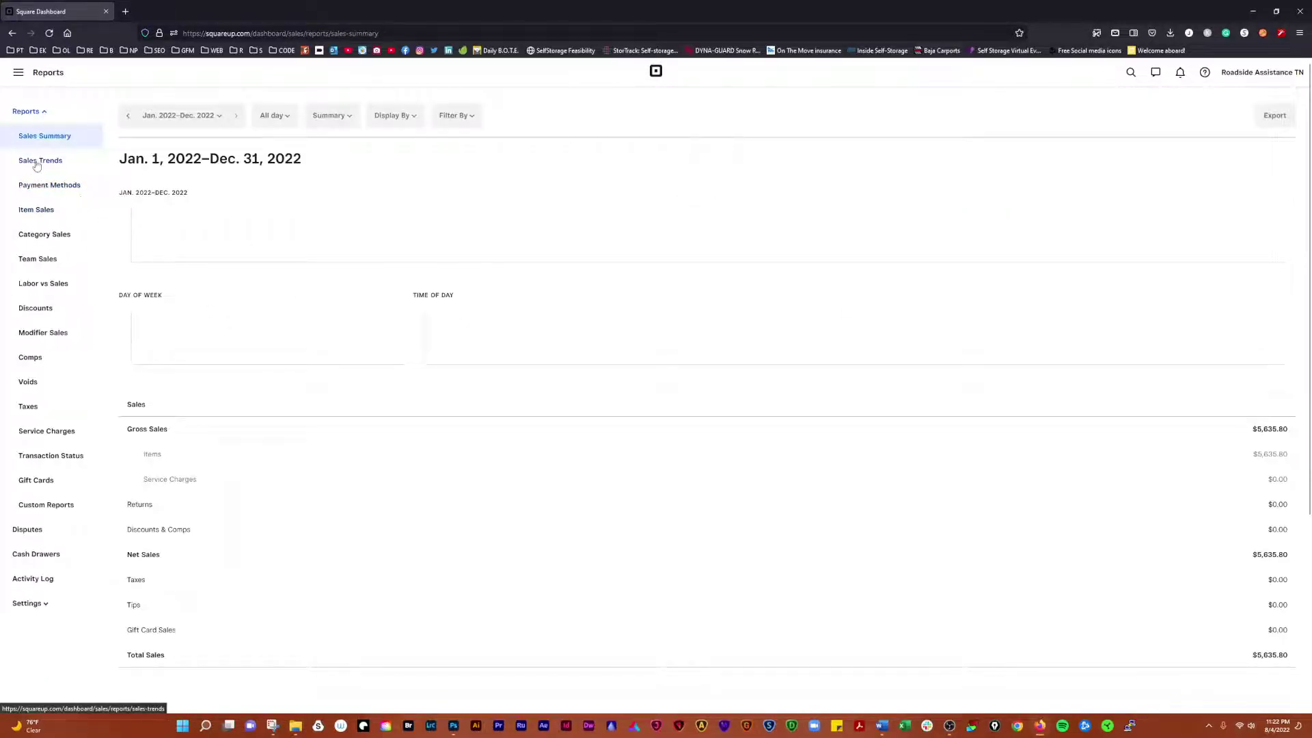
click(174, 121)
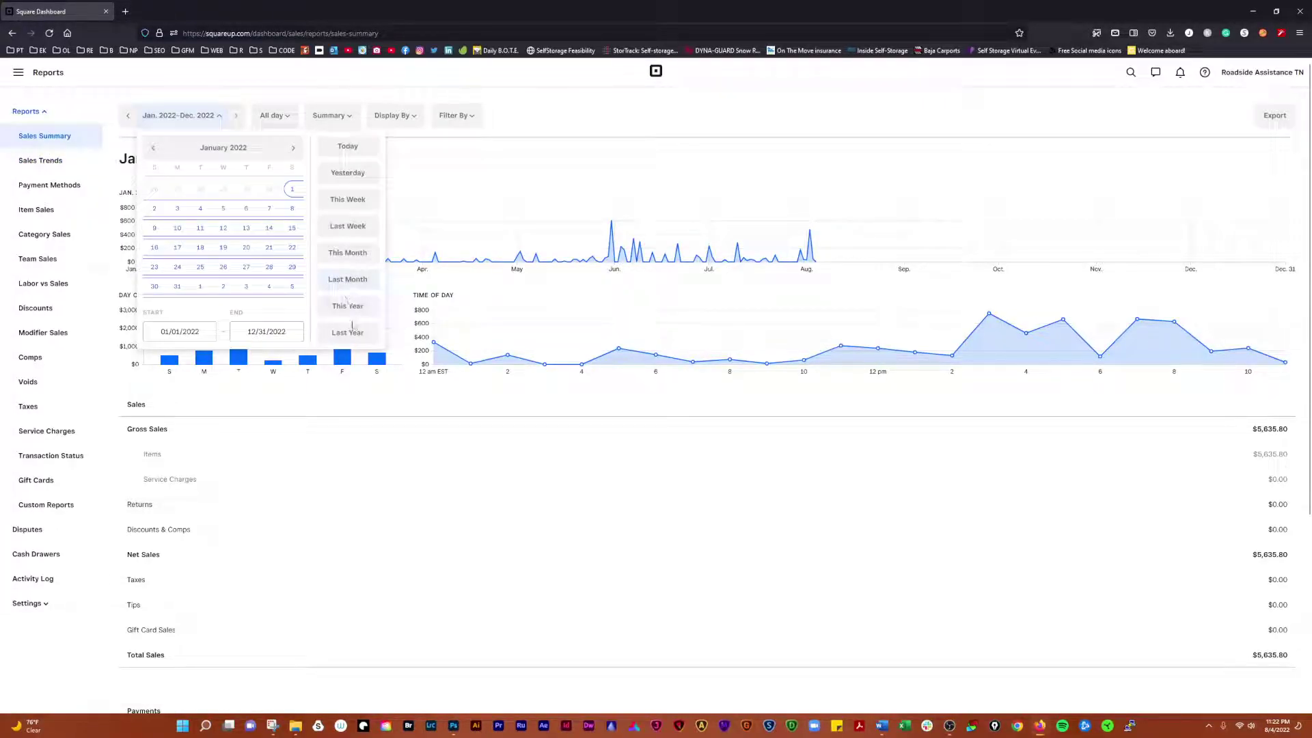
click(348, 307)
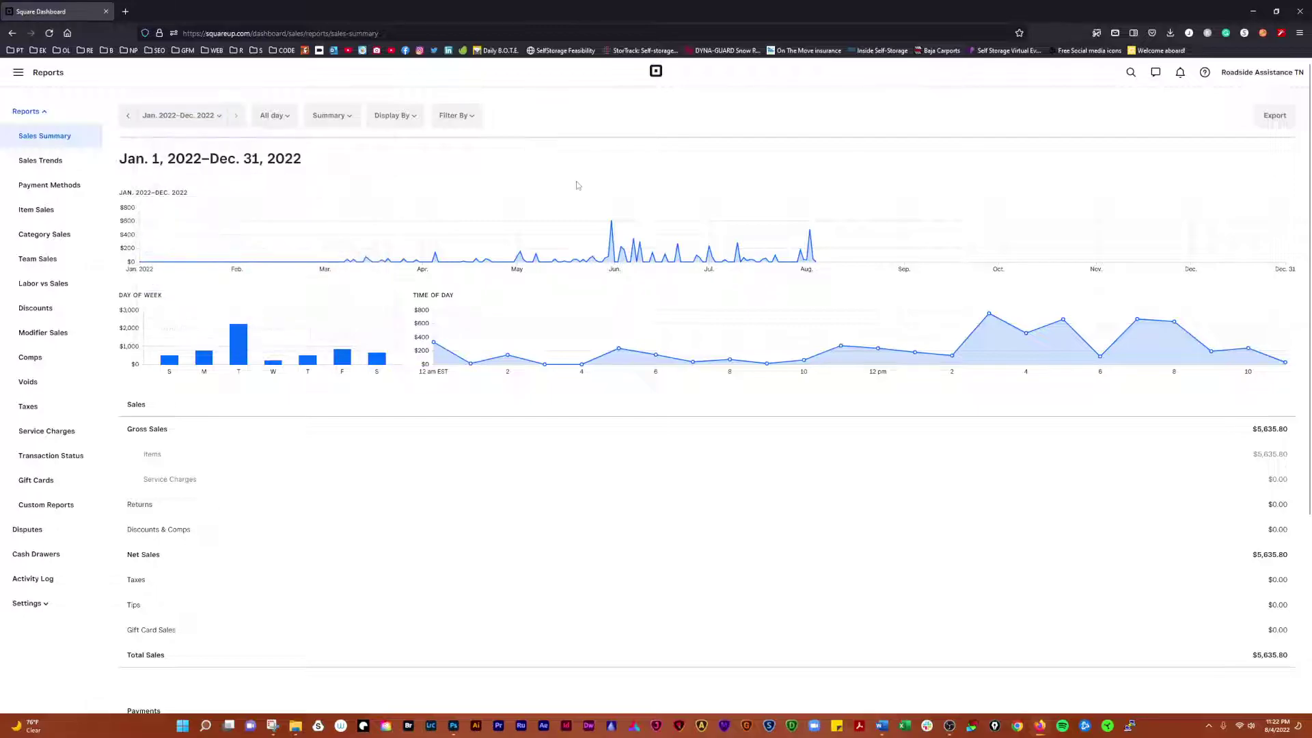
Step: Review the report totals: $5,635.80 gross sales and $5,442.25 net total
scroll(824, 504, down, 1)
scroll(894, 519, down, 3)
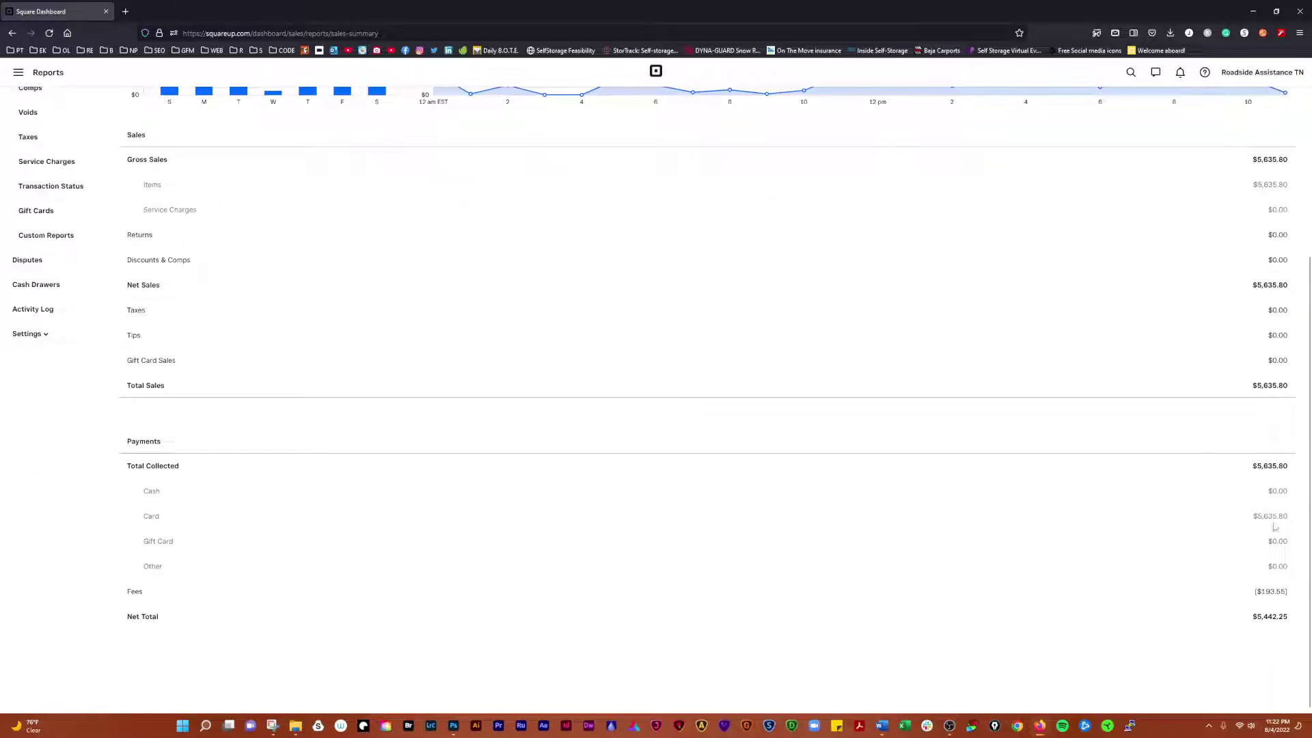
drag(1261, 465, 1292, 470)
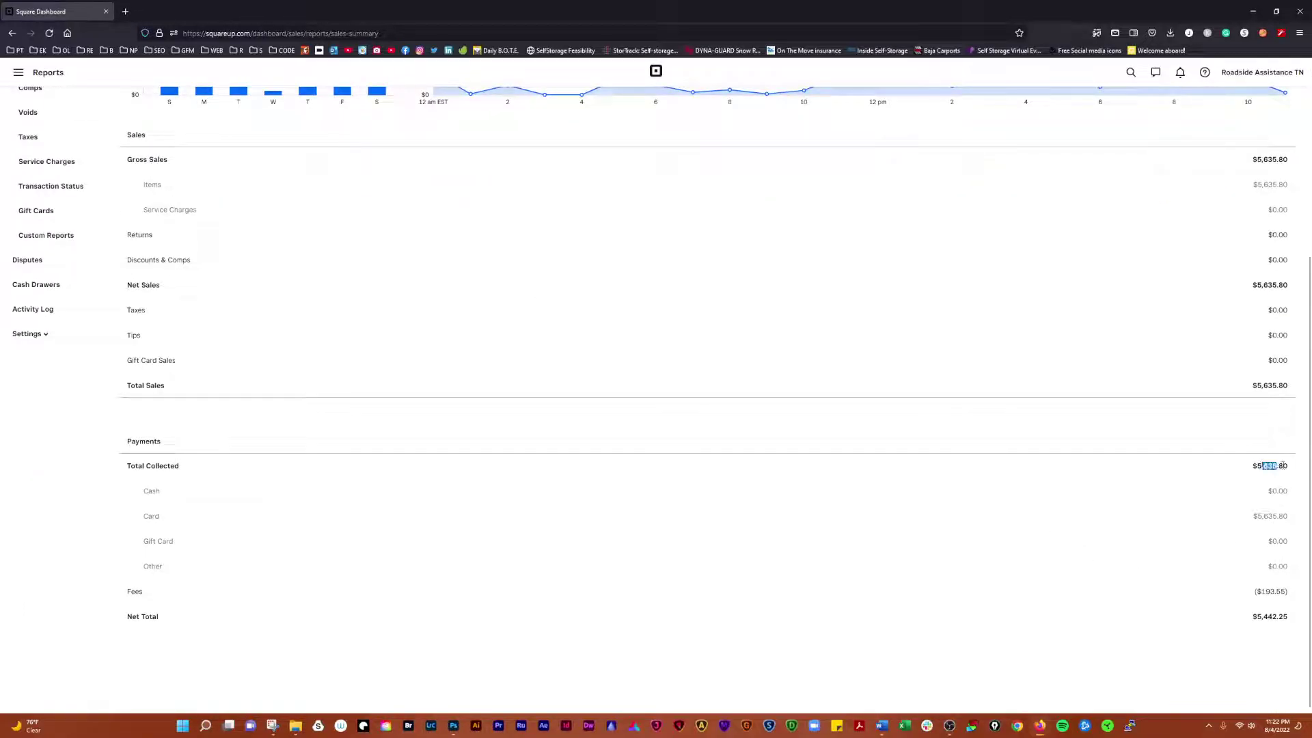
click(1280, 589)
scroll(1278, 547, up, 5)
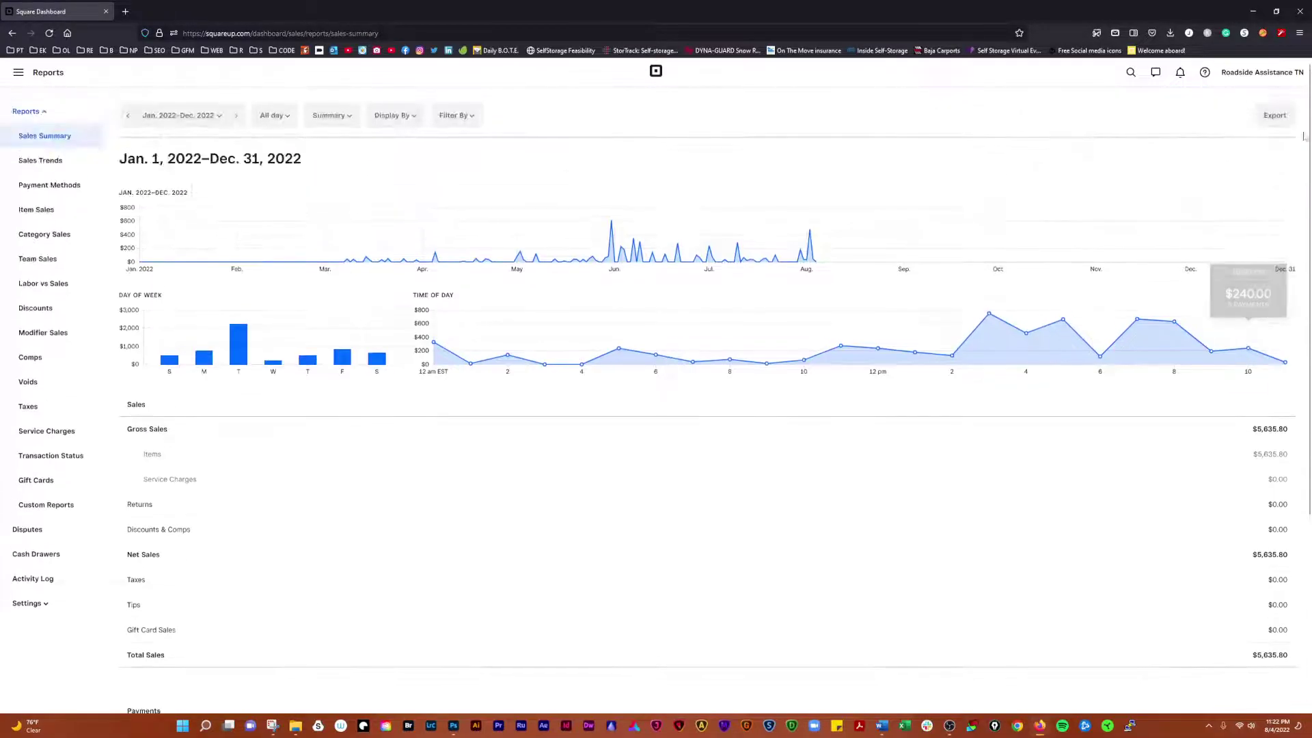
Step: Export the summary as CSV, overwriting the existing '2022 Sales Report' file
click(1268, 117)
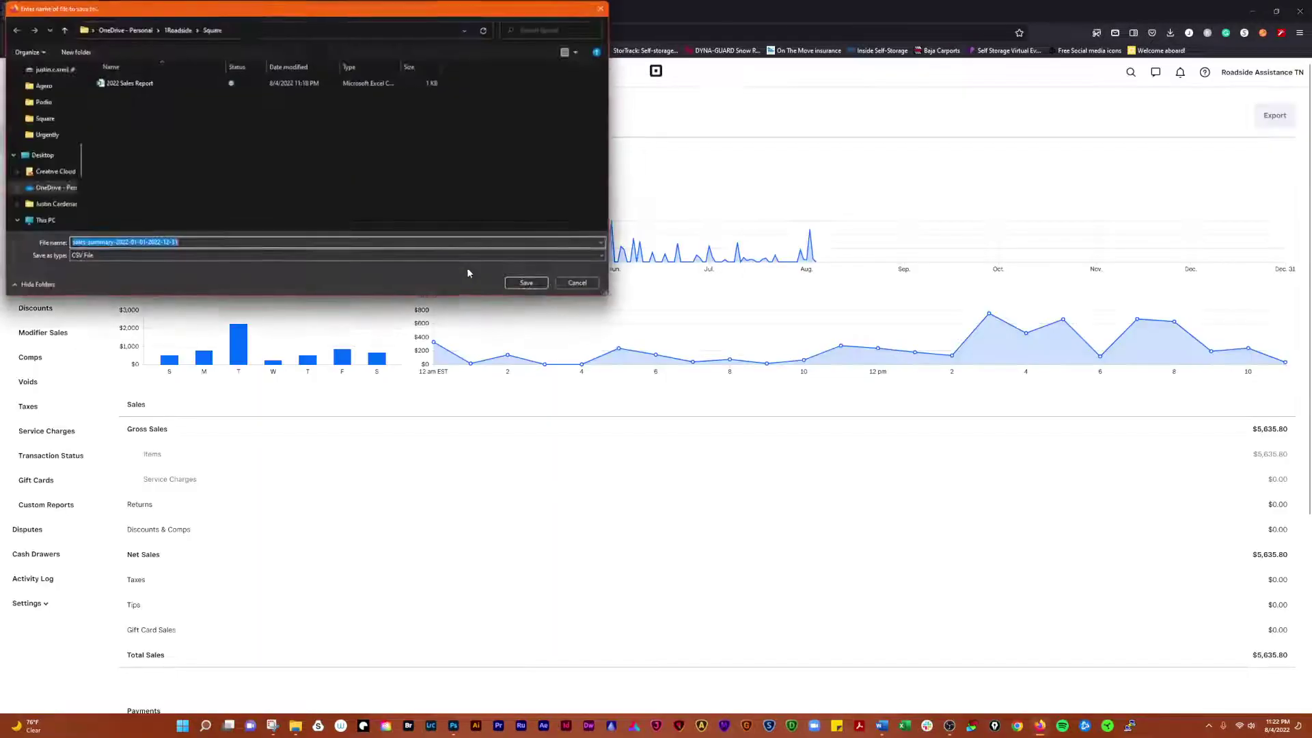
click(124, 83)
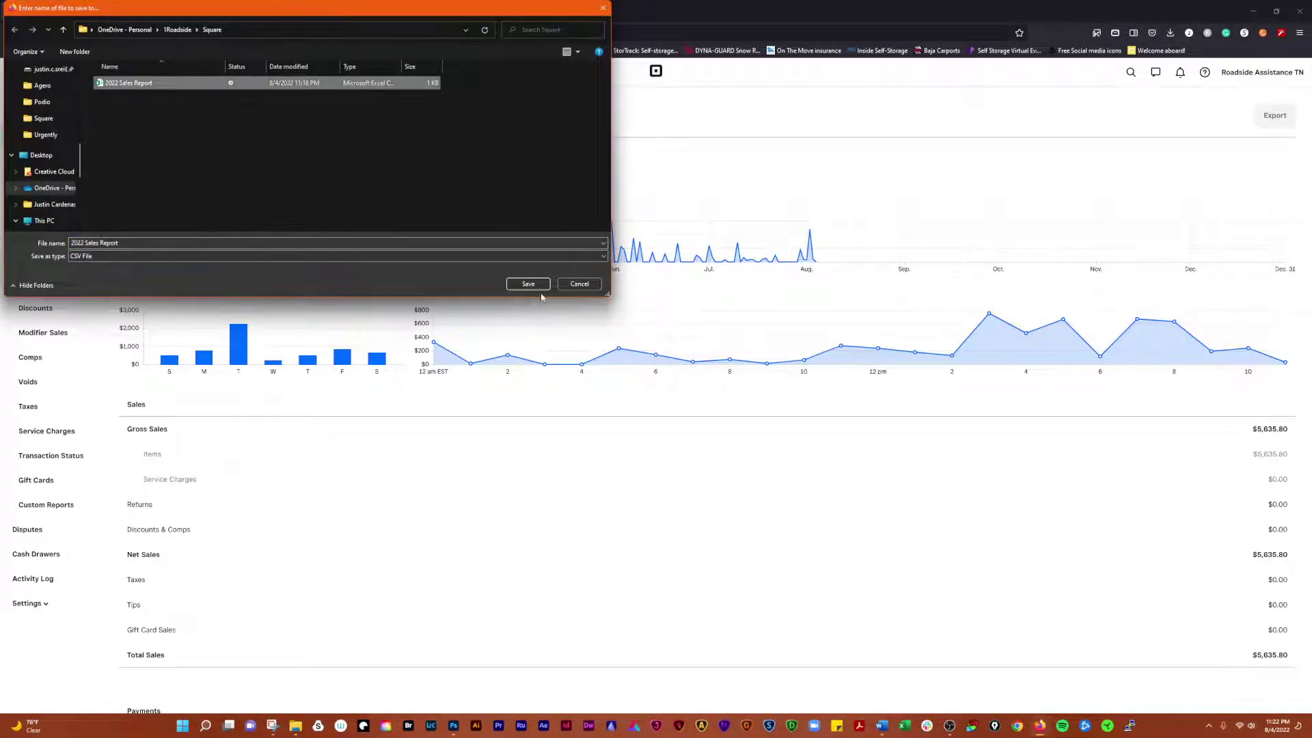
click(529, 284)
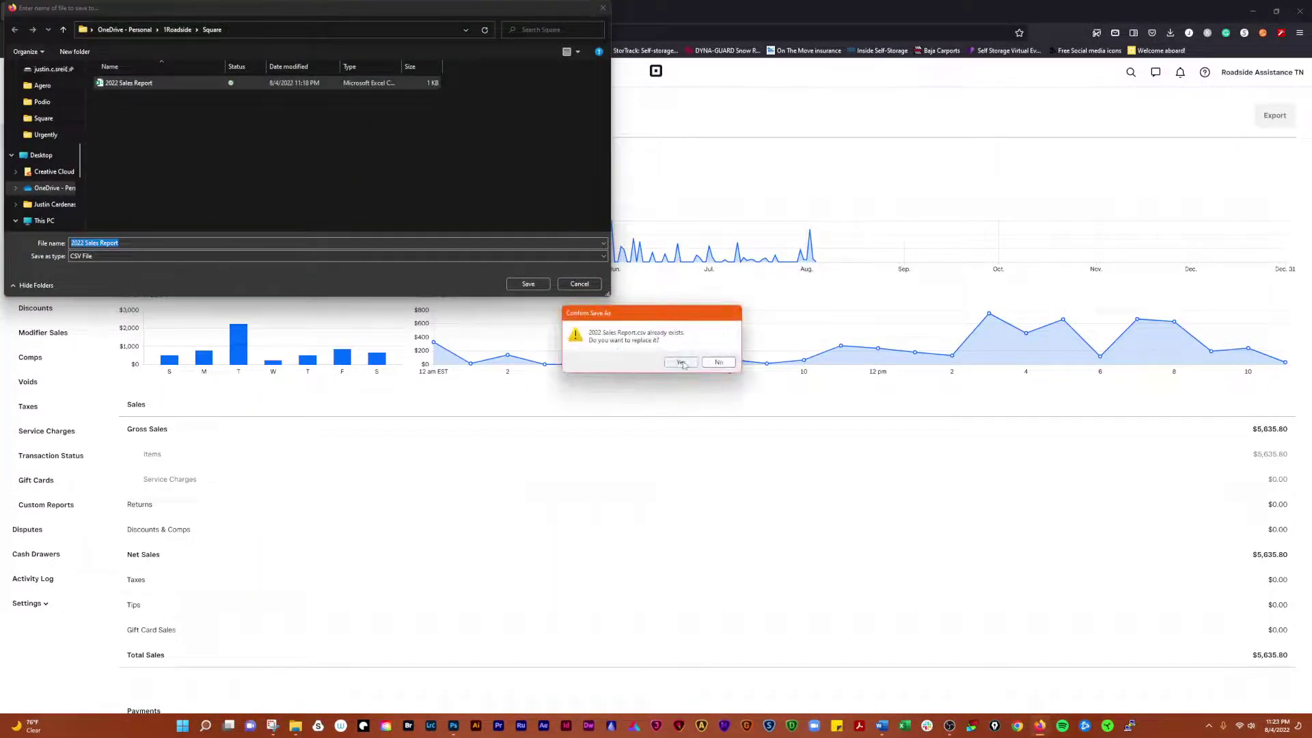
click(666, 348)
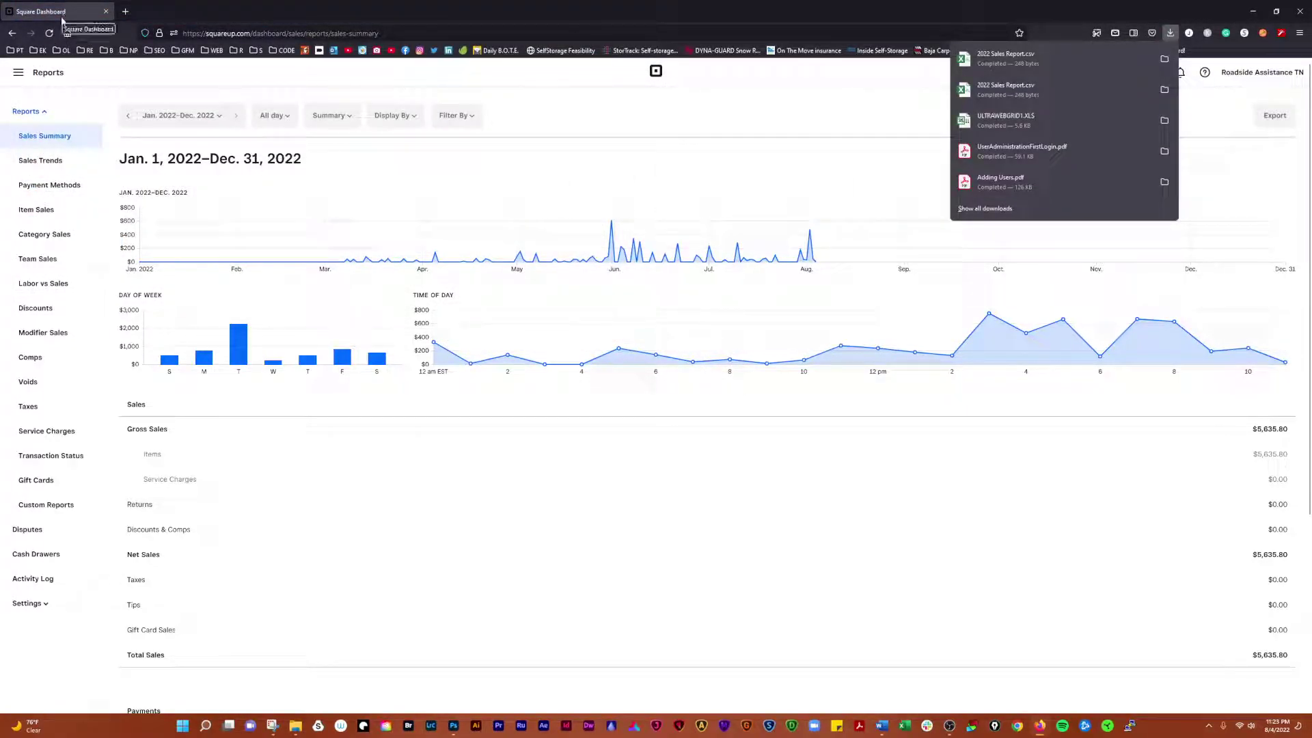
click(409, 15)
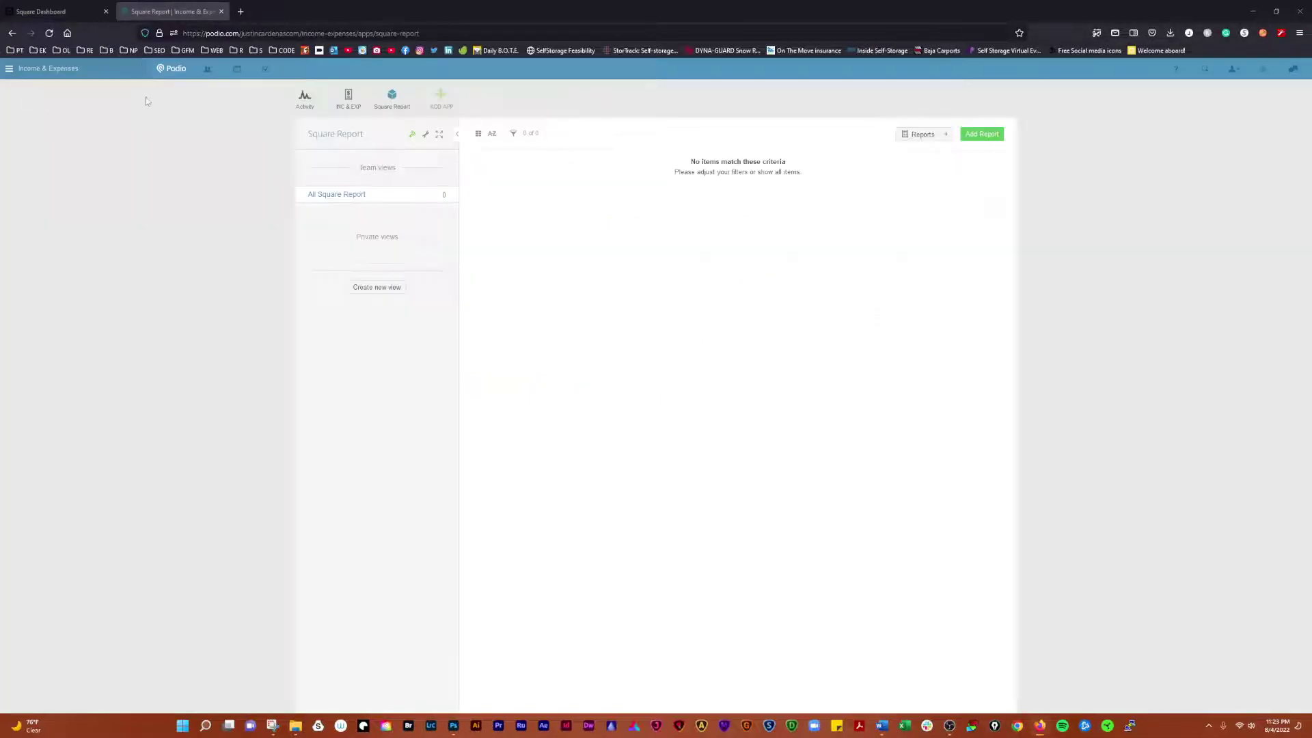
Step: Start a new item in the Income & Expenses Square Report app titled '2022 Sales Summary'
click(9, 69)
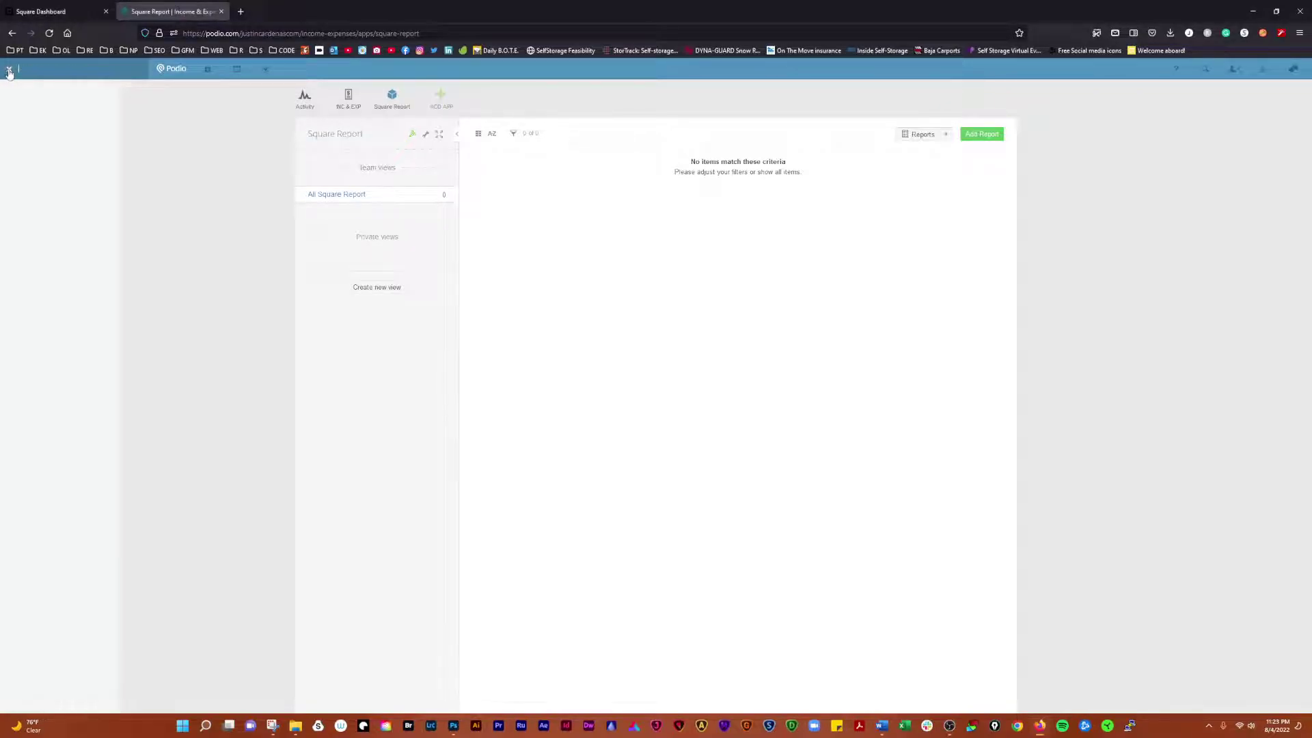
click(257, 173)
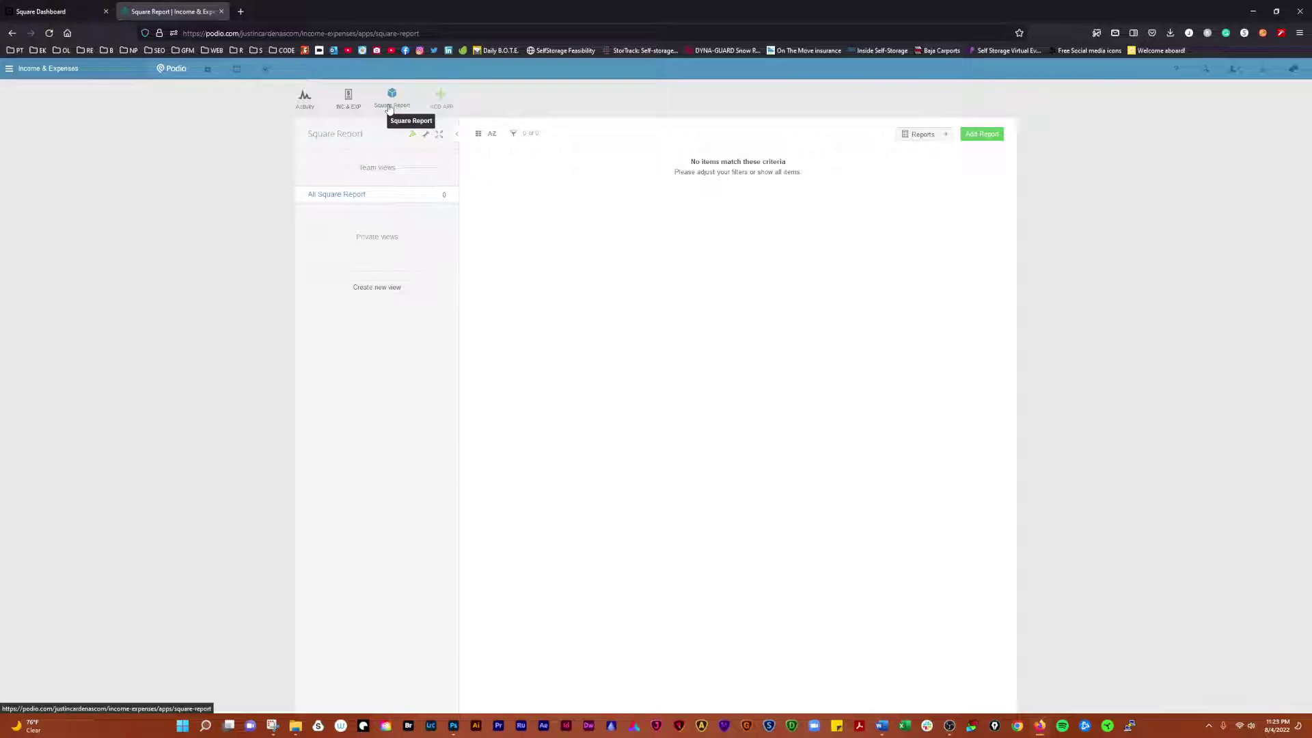
click(389, 110)
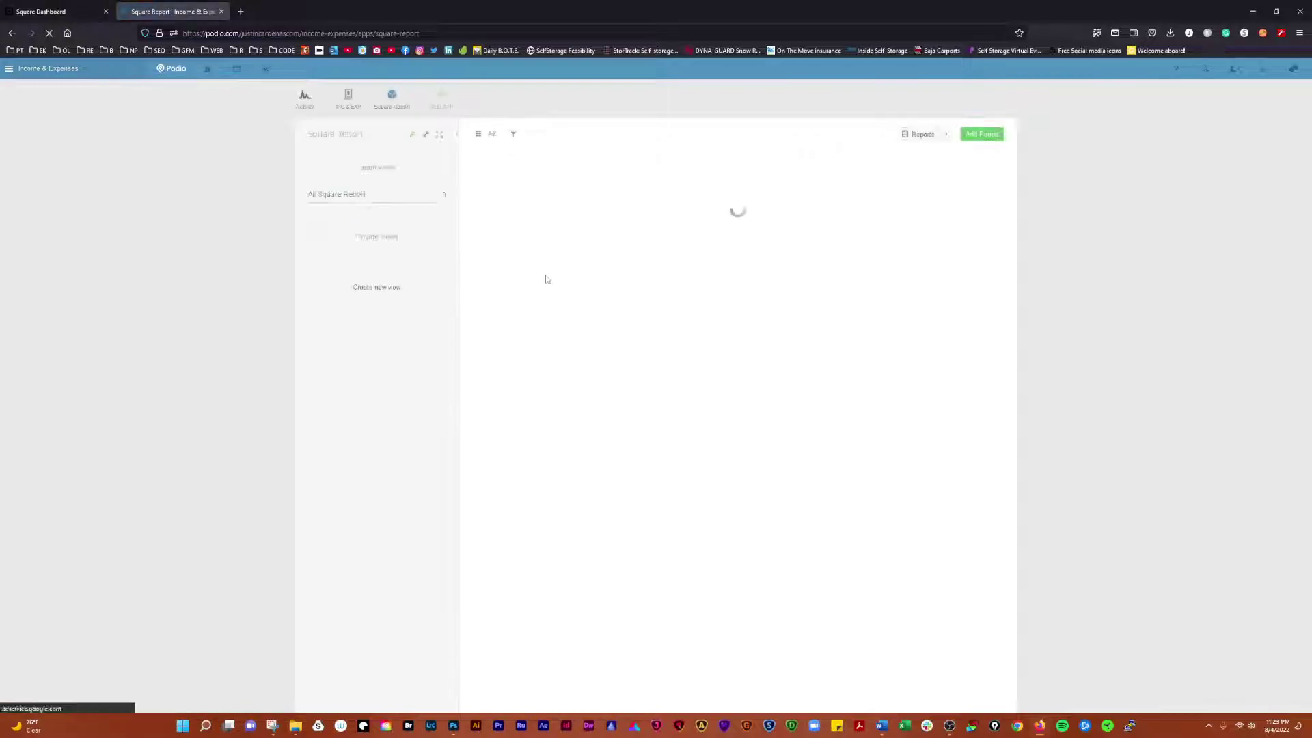
click(988, 139)
text(2022)
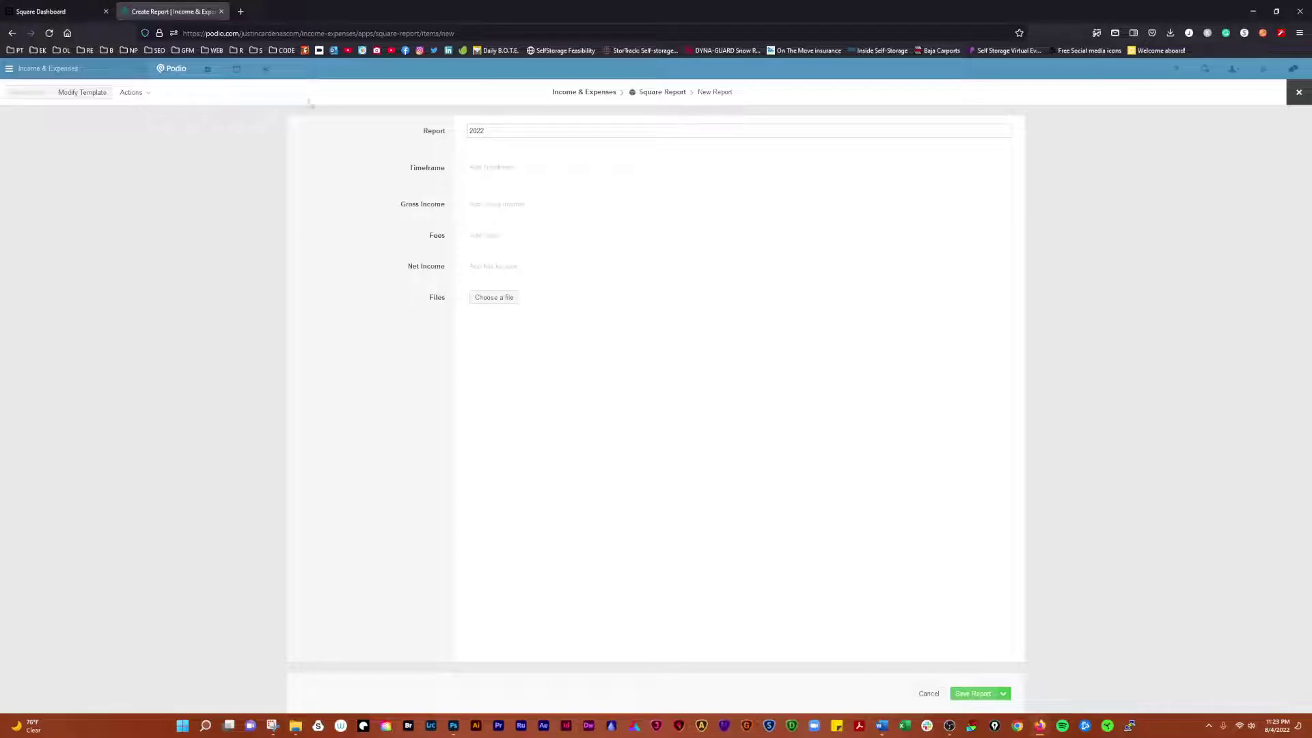
click(55, 12)
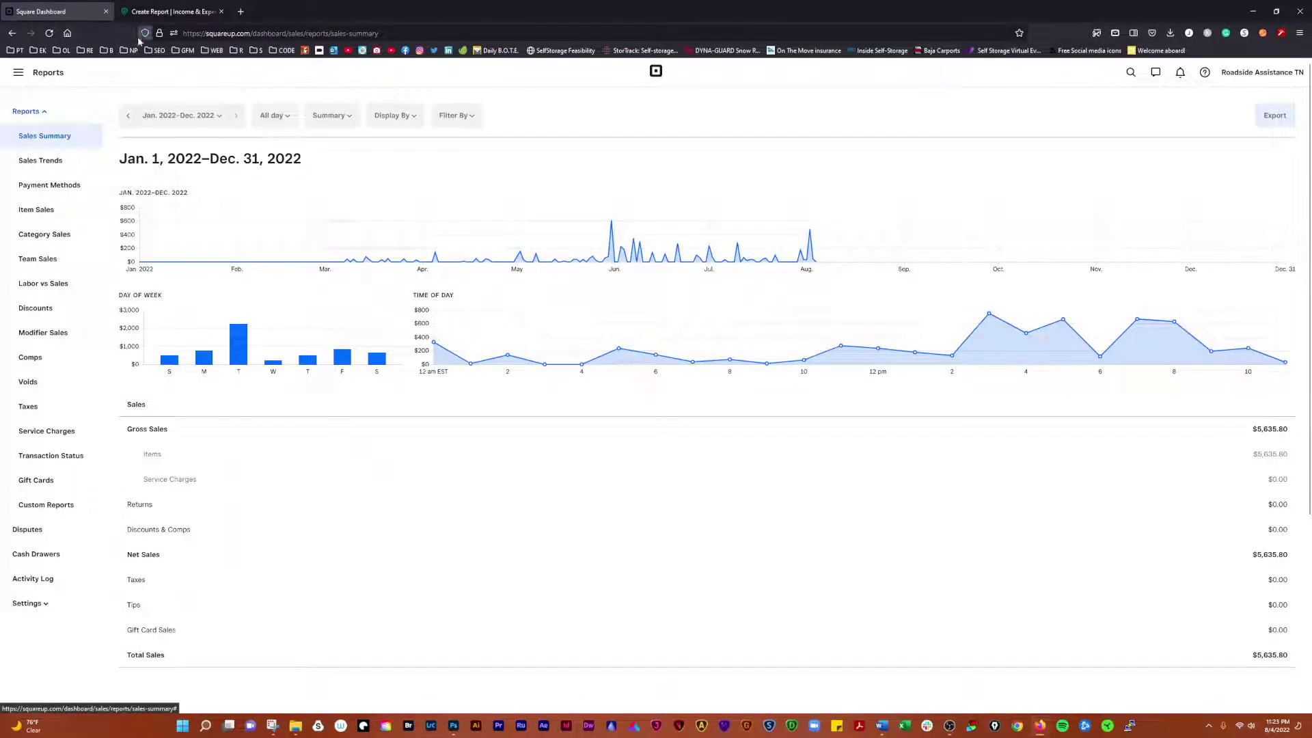
click(171, 12)
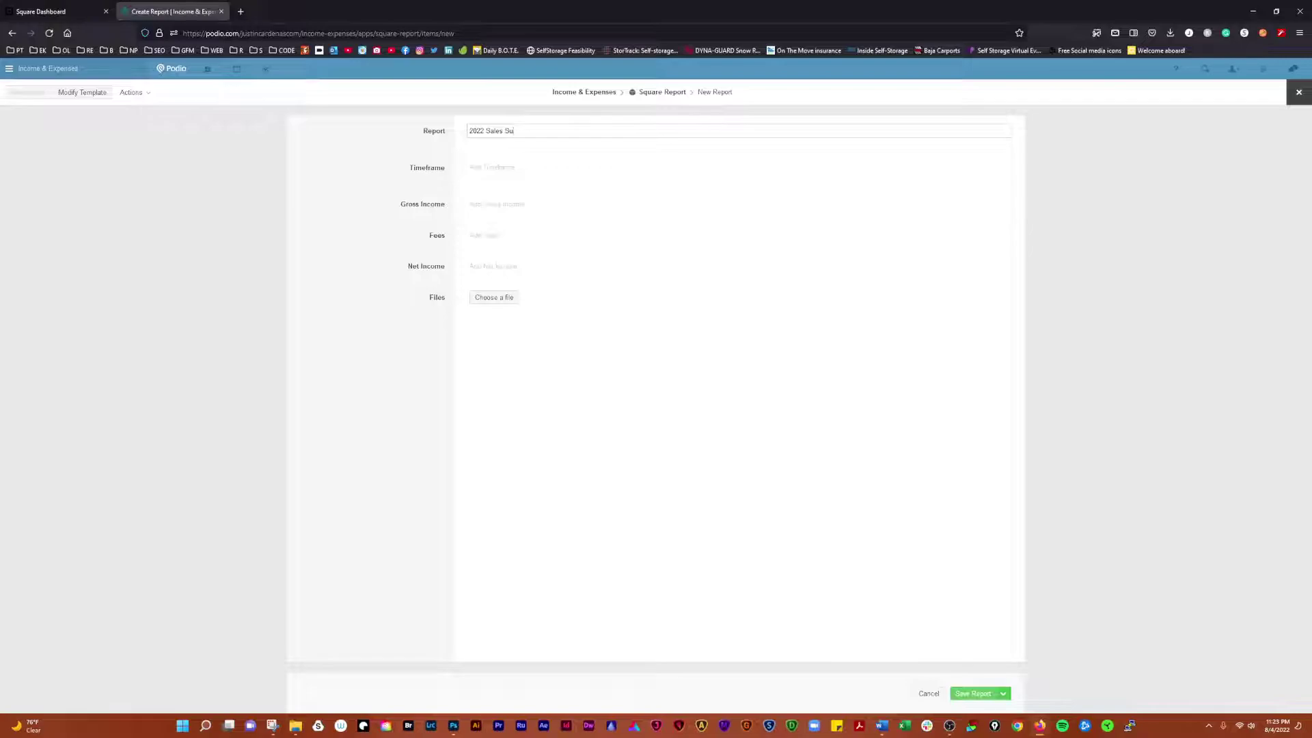
Step: Pick January 1, 2022 as Timeframe start and December 31, 2022 as end
click(502, 171)
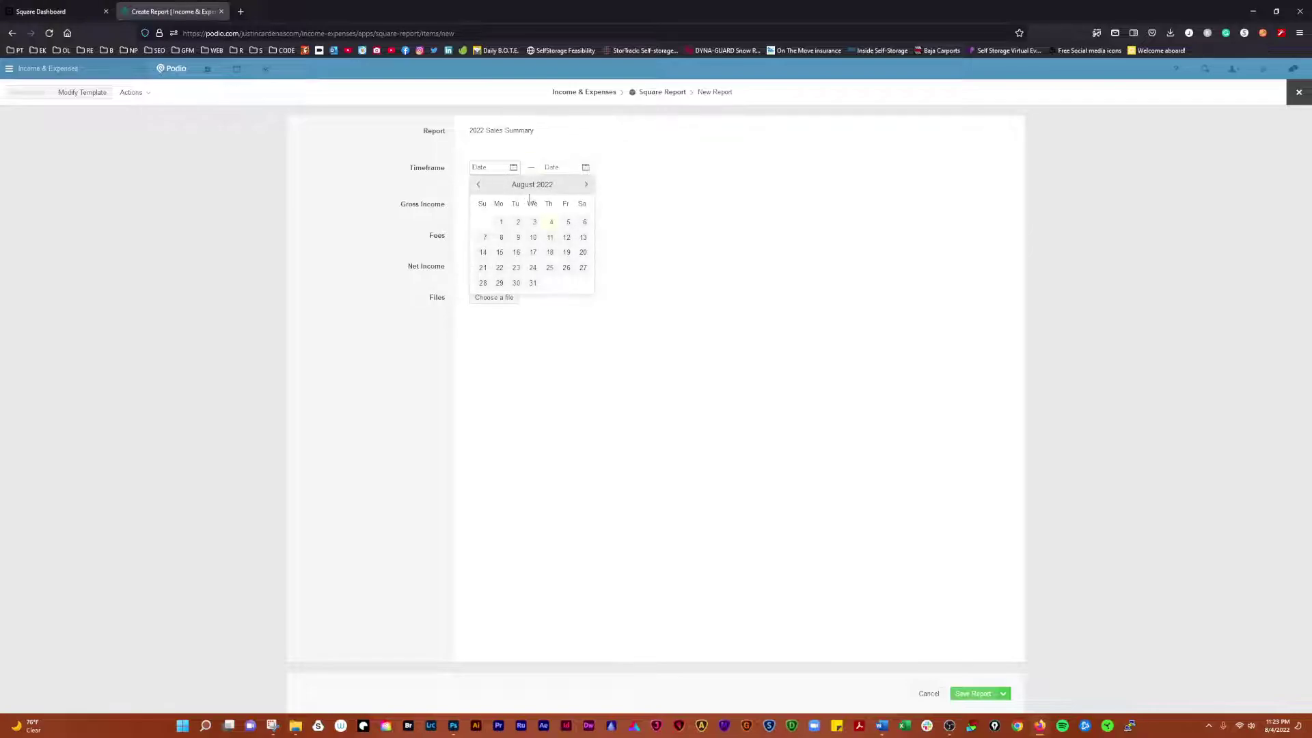
click(478, 185)
click(478, 184)
click(478, 185)
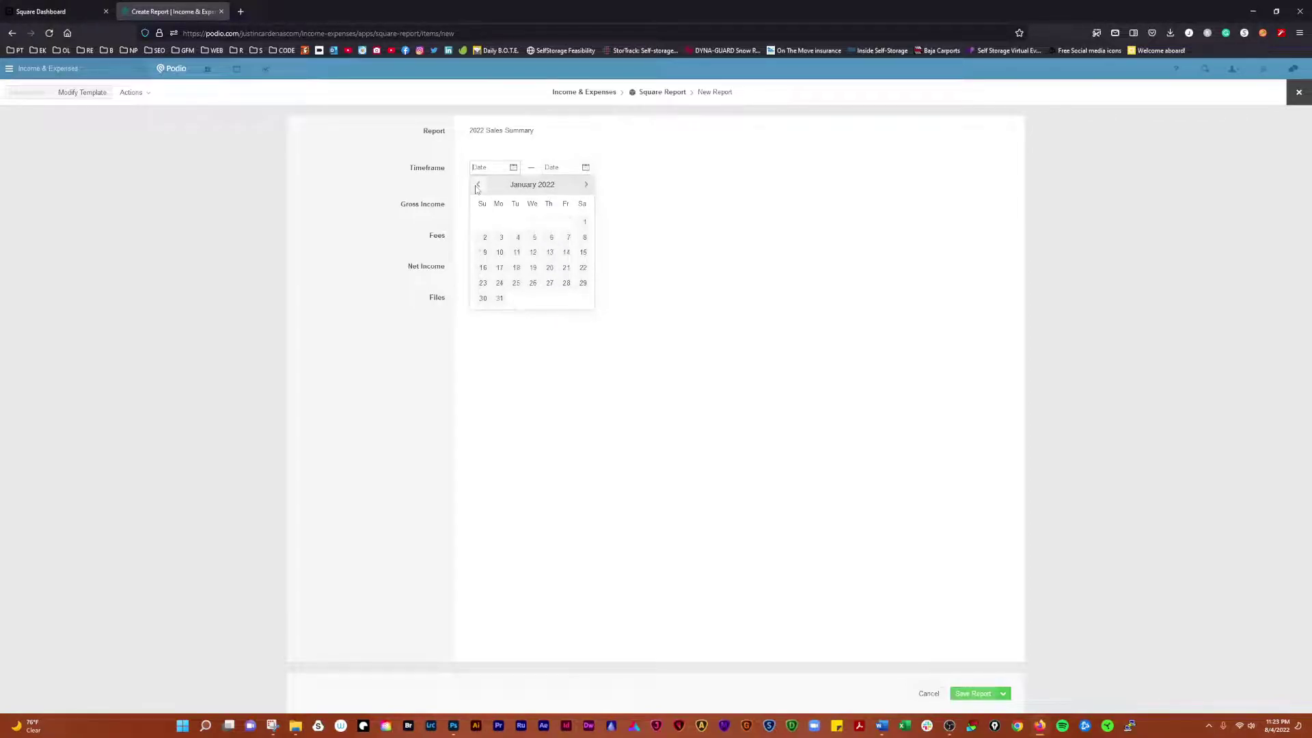
click(582, 223)
click(660, 186)
click(661, 185)
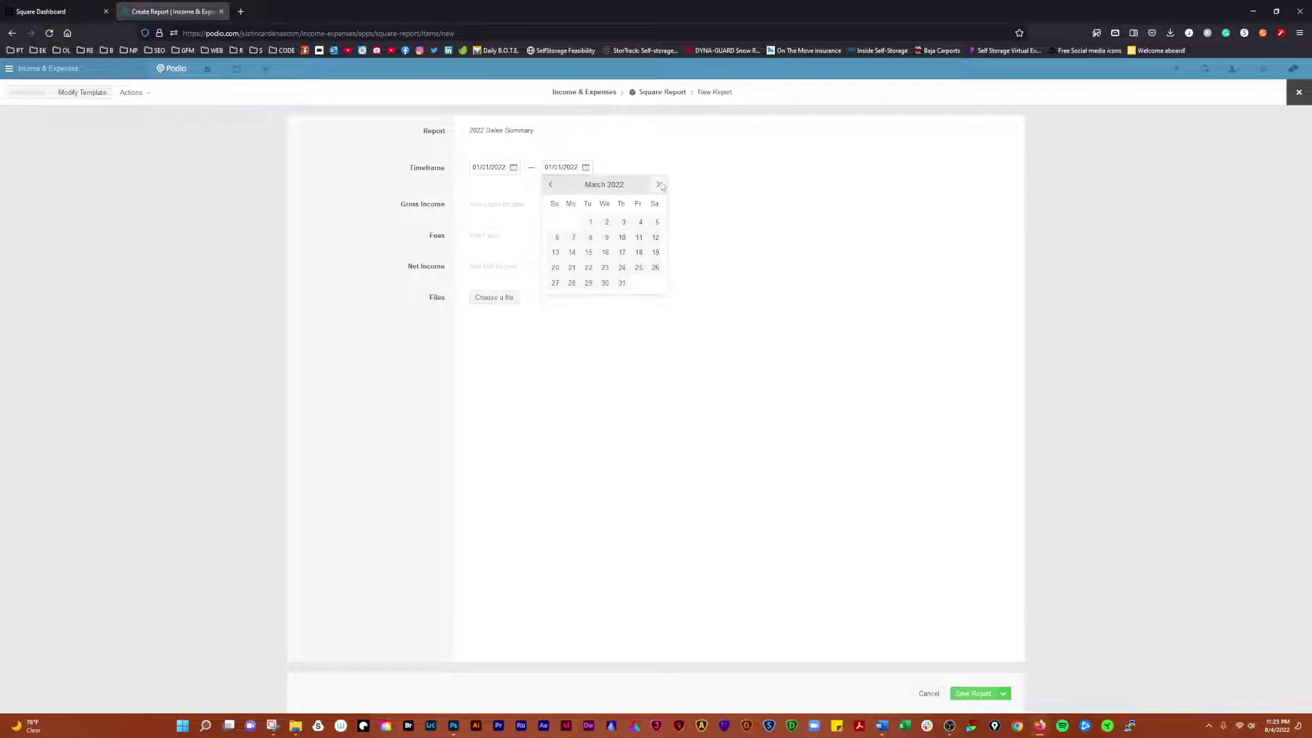
click(660, 186)
click(660, 186)
click(661, 185)
click(655, 283)
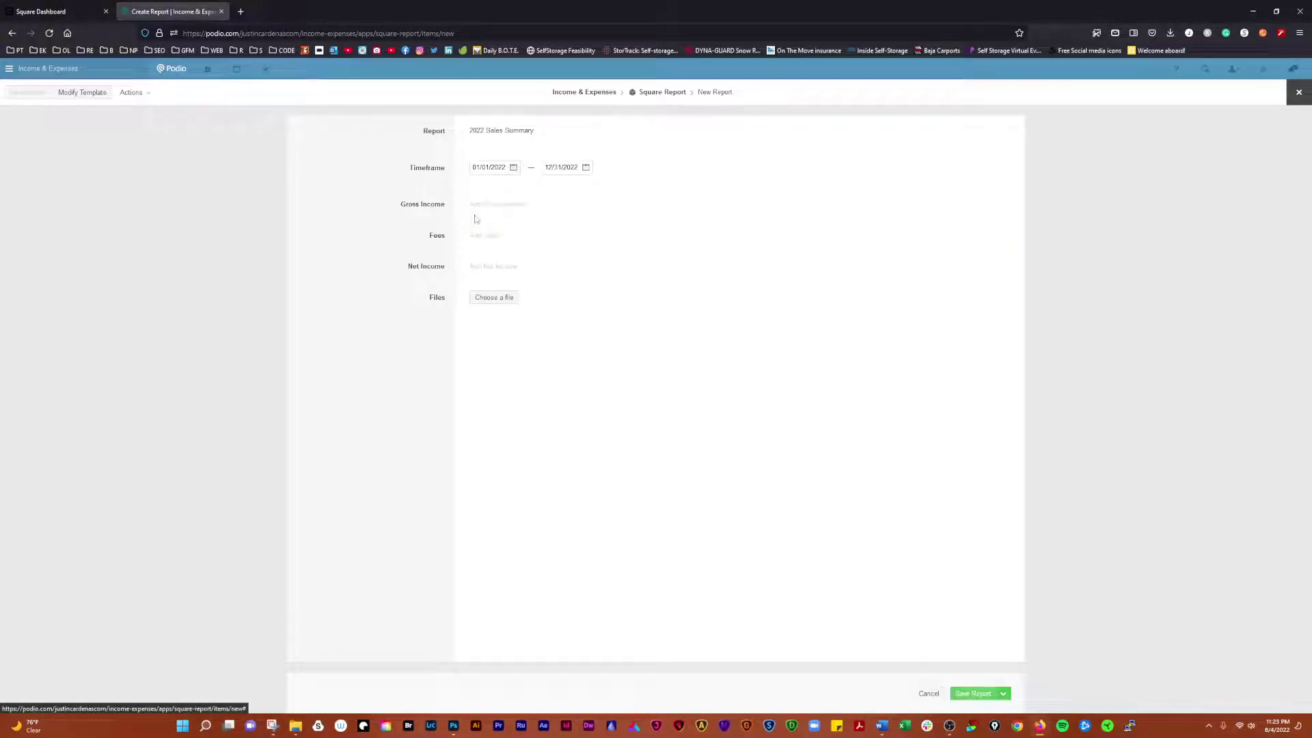
click(412, 194)
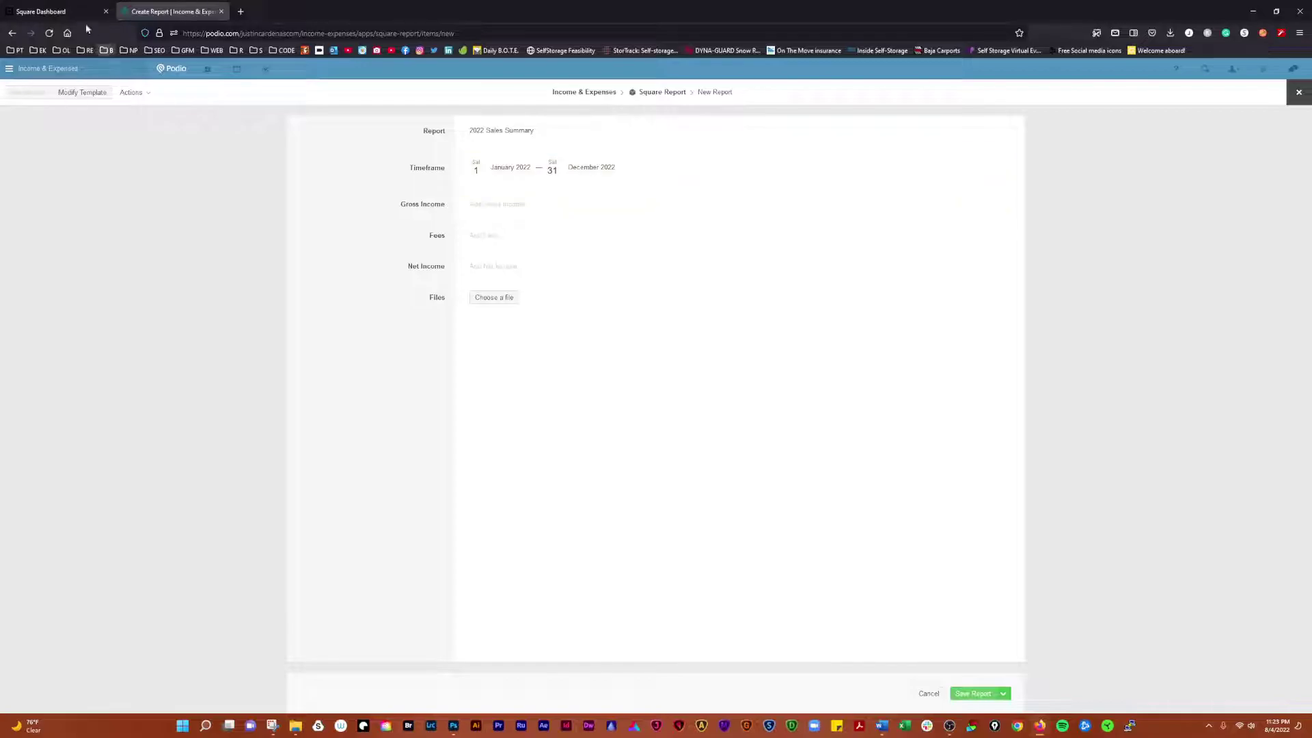
Step: Enter gross income of $5,635.80, copied from the Square sales summary
click(39, 11)
scroll(1224, 455, down, 4)
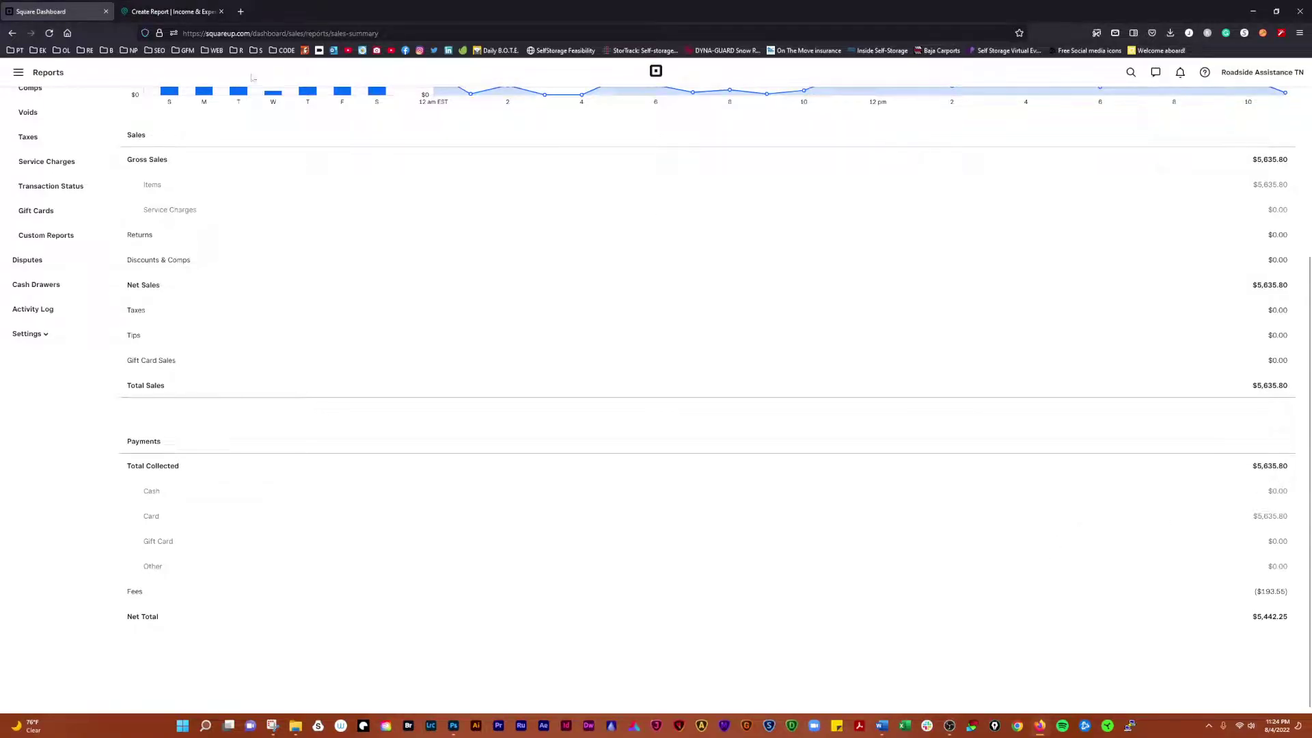
click(171, 11)
click(530, 208)
text(5635.8)
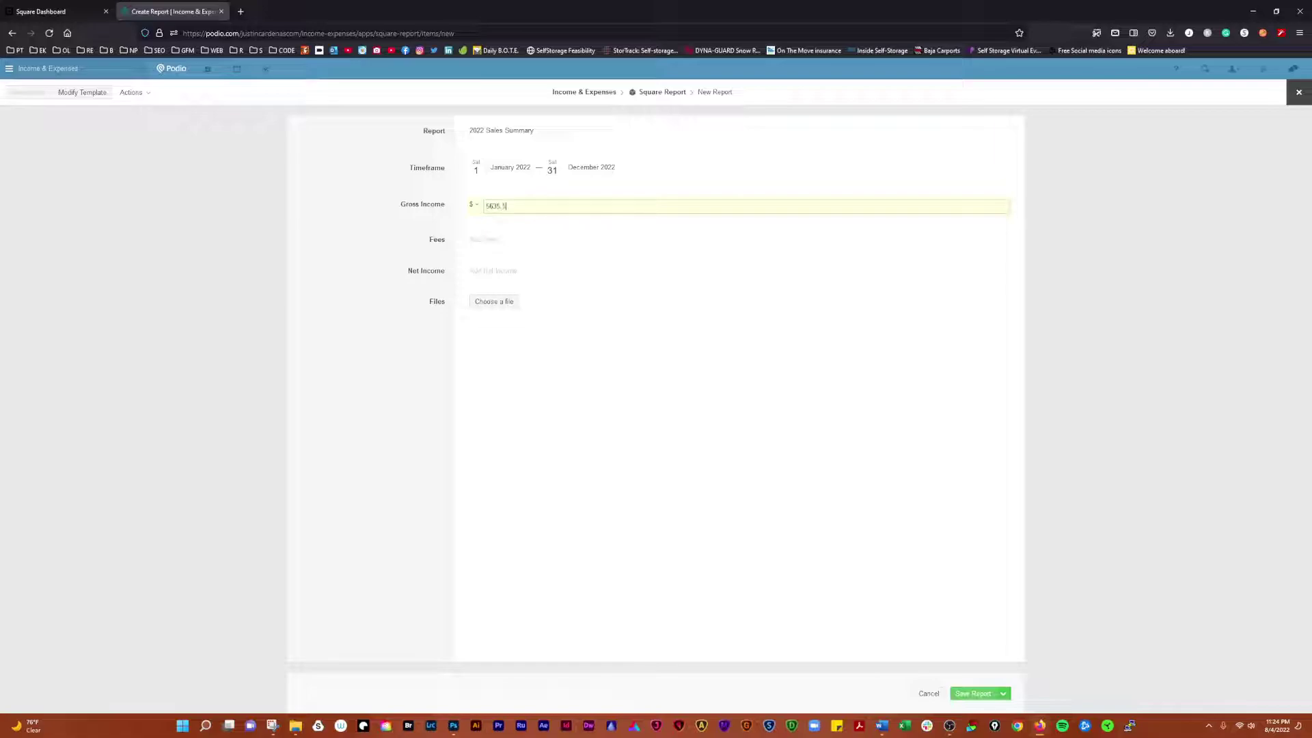
click(375, 286)
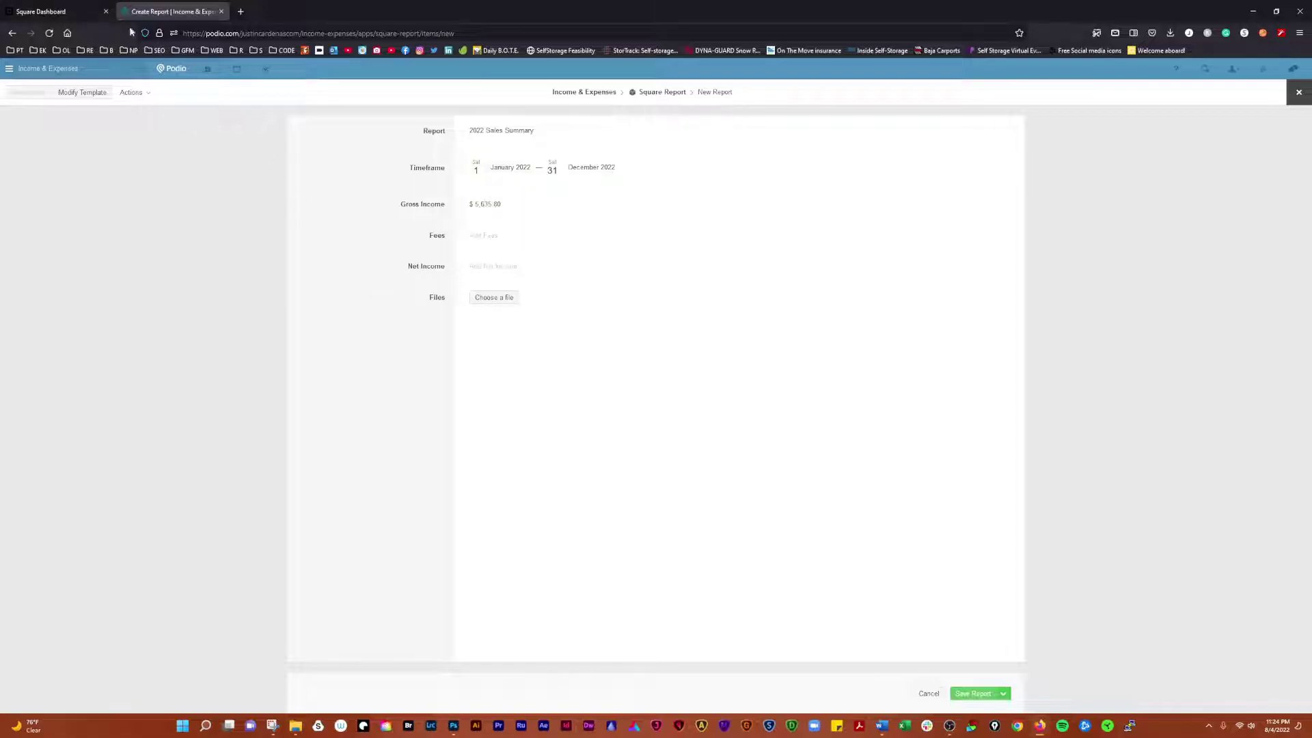
Step: Enter Fees of $193.55 after checking the amount in Square
click(75, 12)
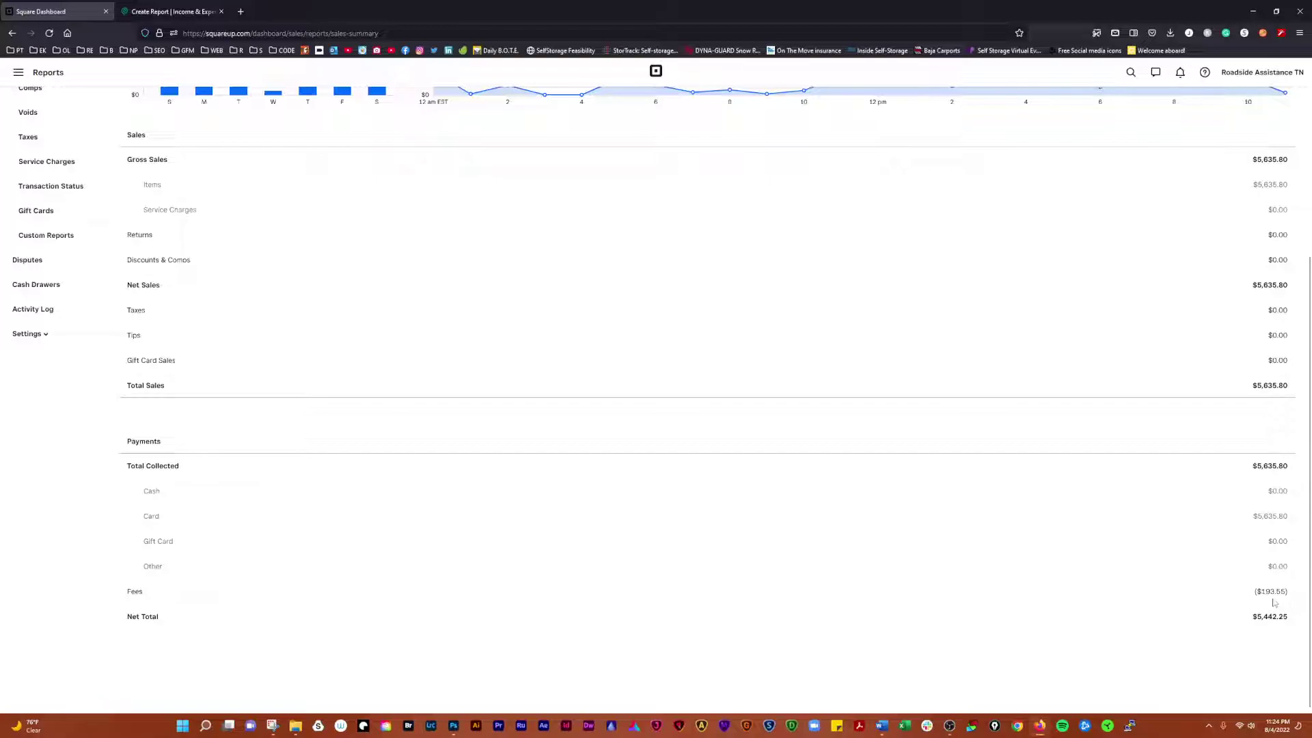
click(184, 15)
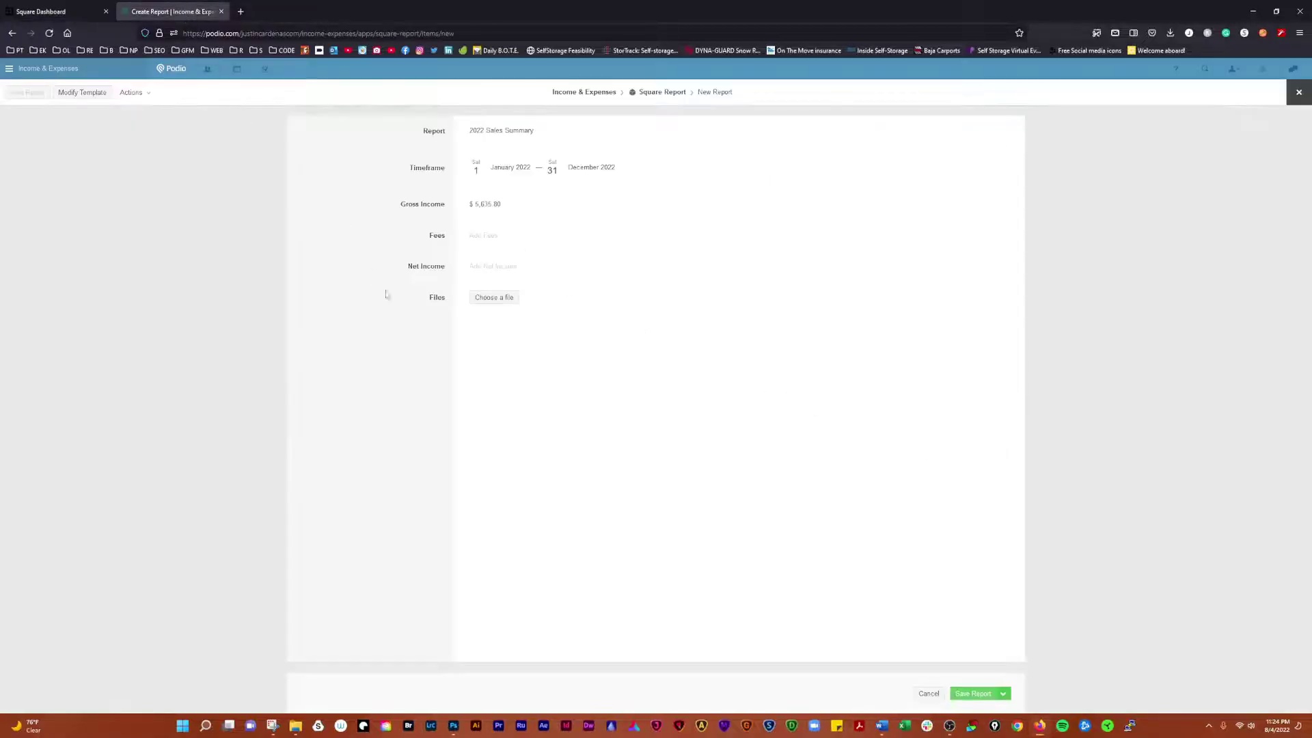
click(491, 235)
text(193.55)
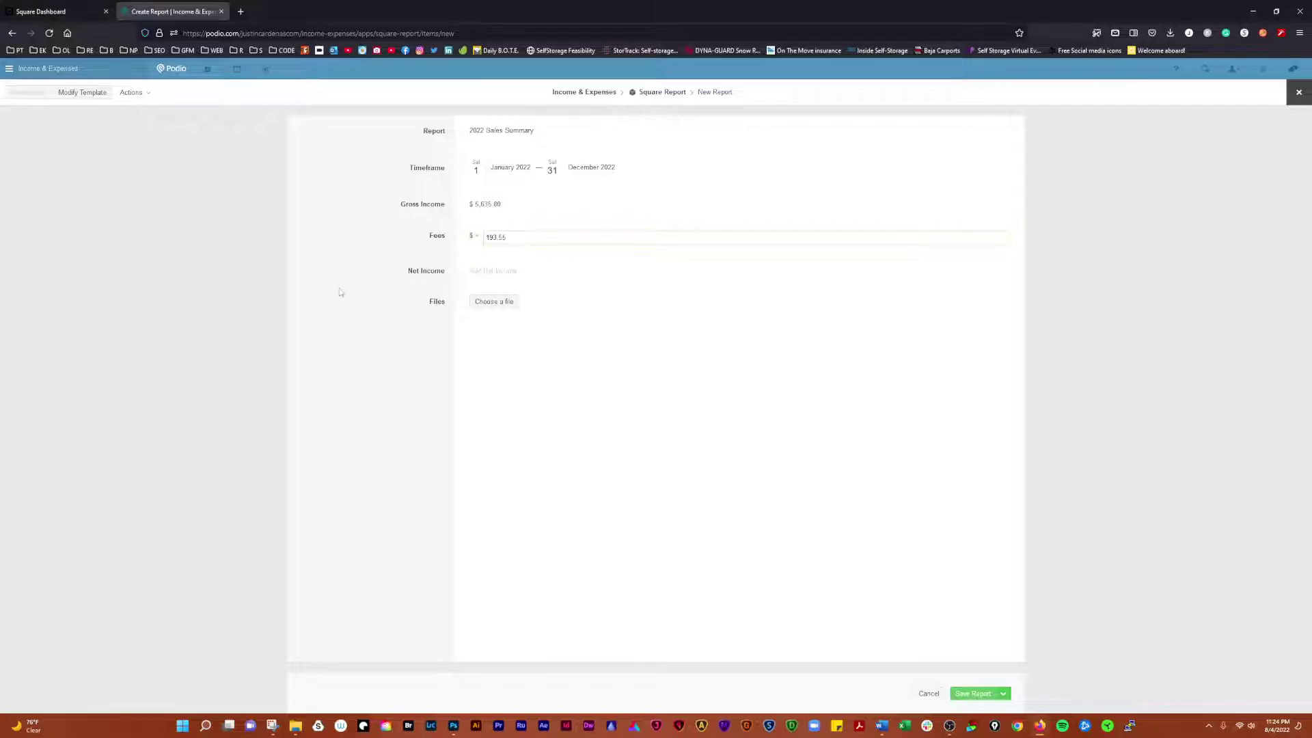
Step: Enter Net Income of $5,442.25 from Square's net total
click(77, 15)
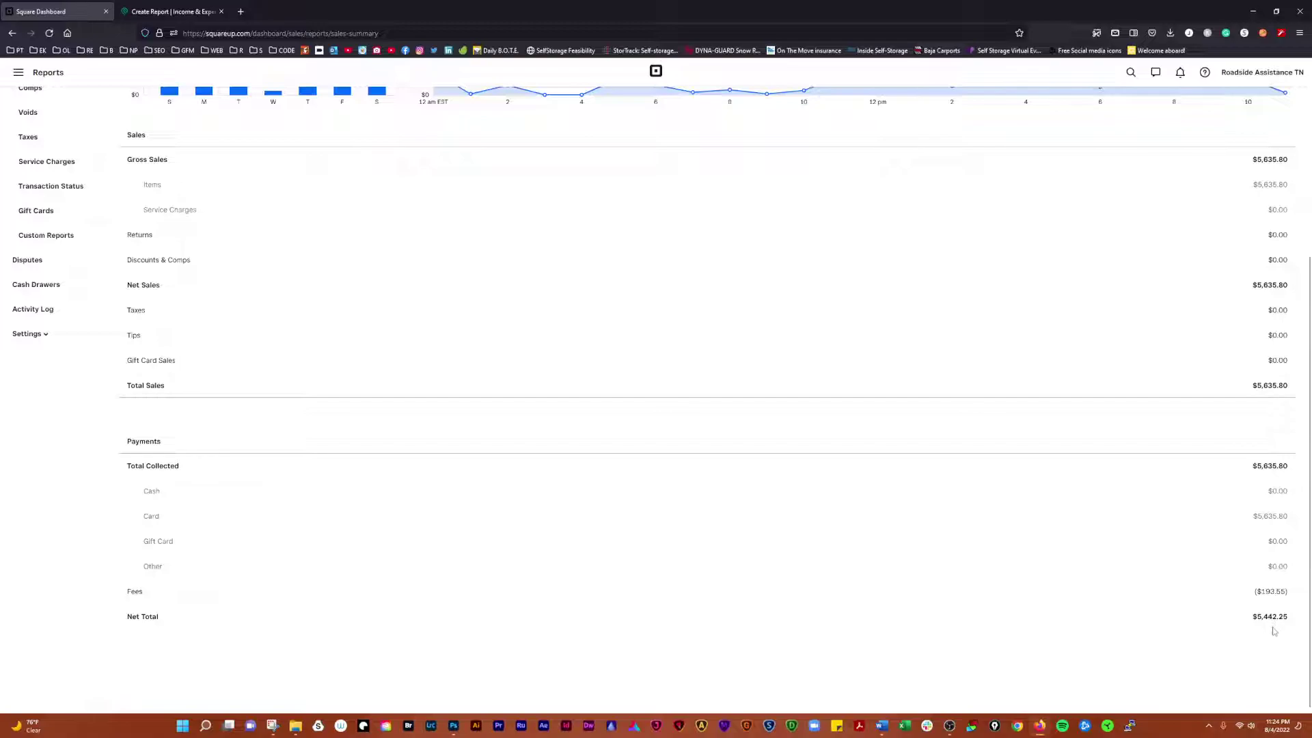
click(157, 11)
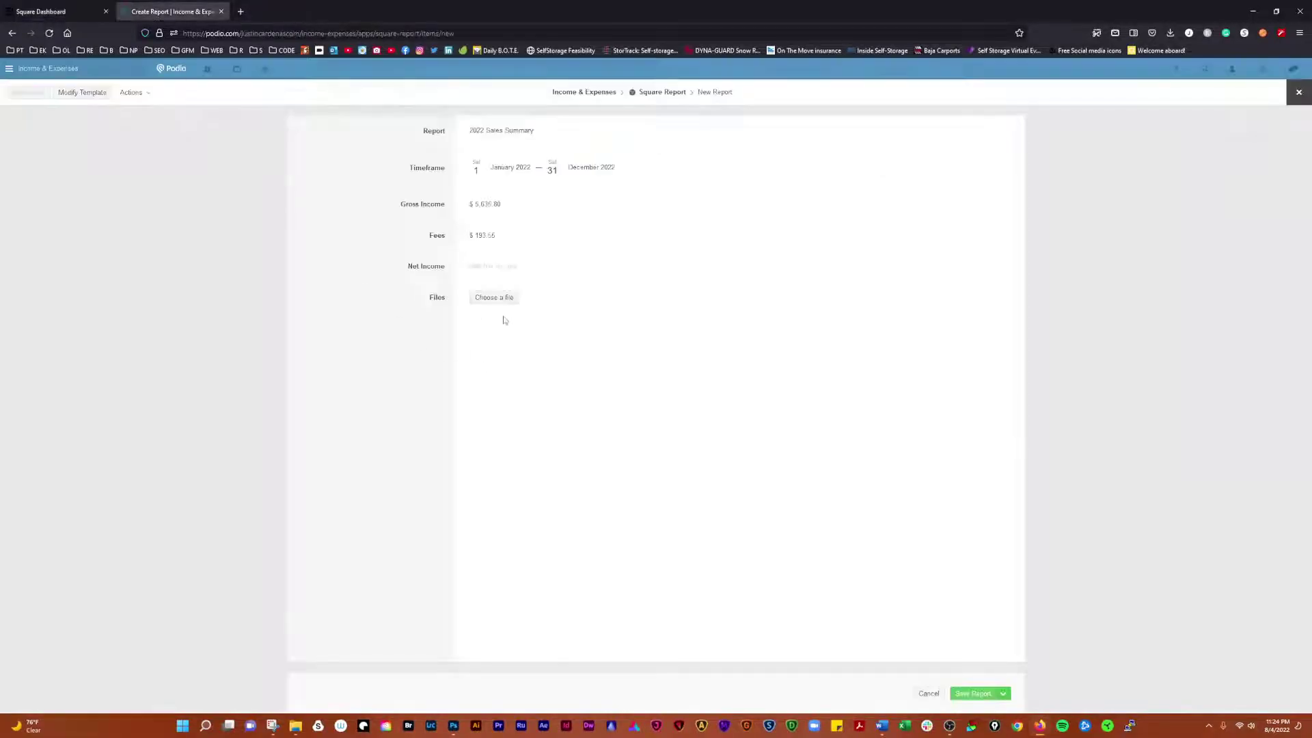
click(495, 268)
text(5422.)
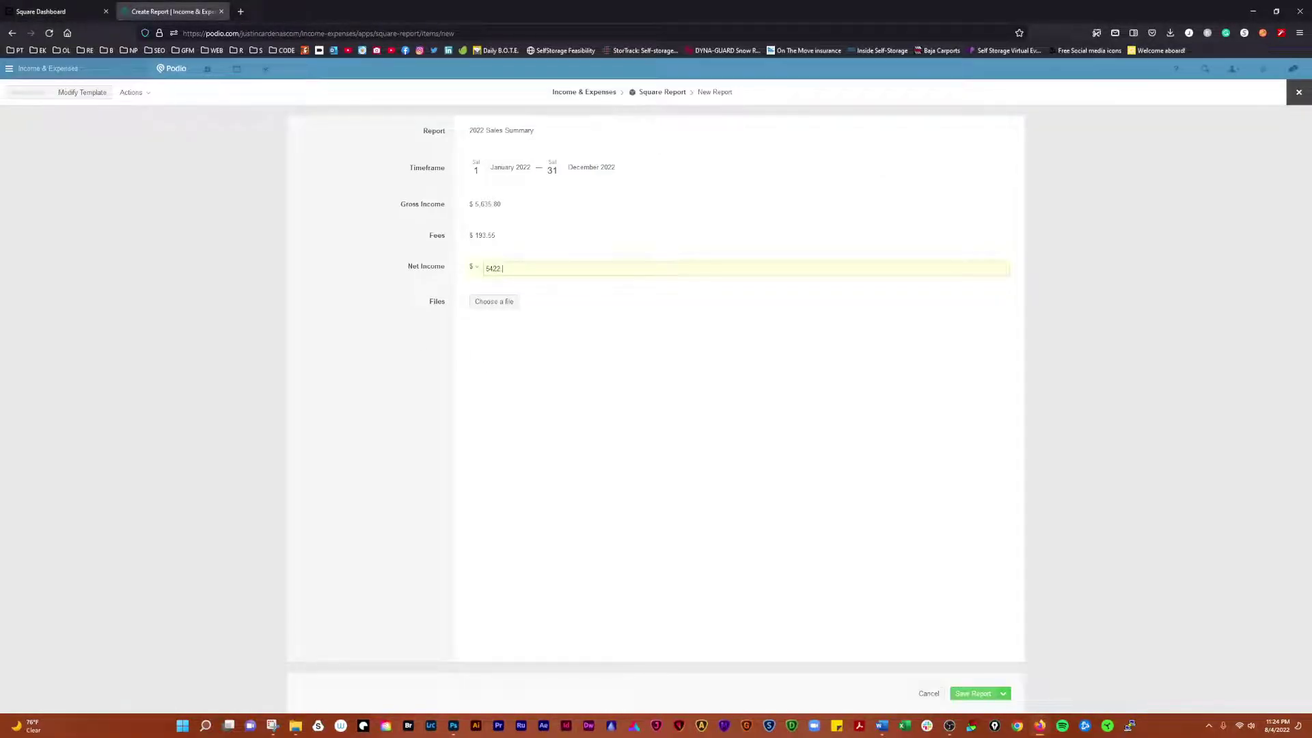
text(25)
Step: Attach '2022 Sales Report.csv' from the Square folder to the report's Files
click(498, 300)
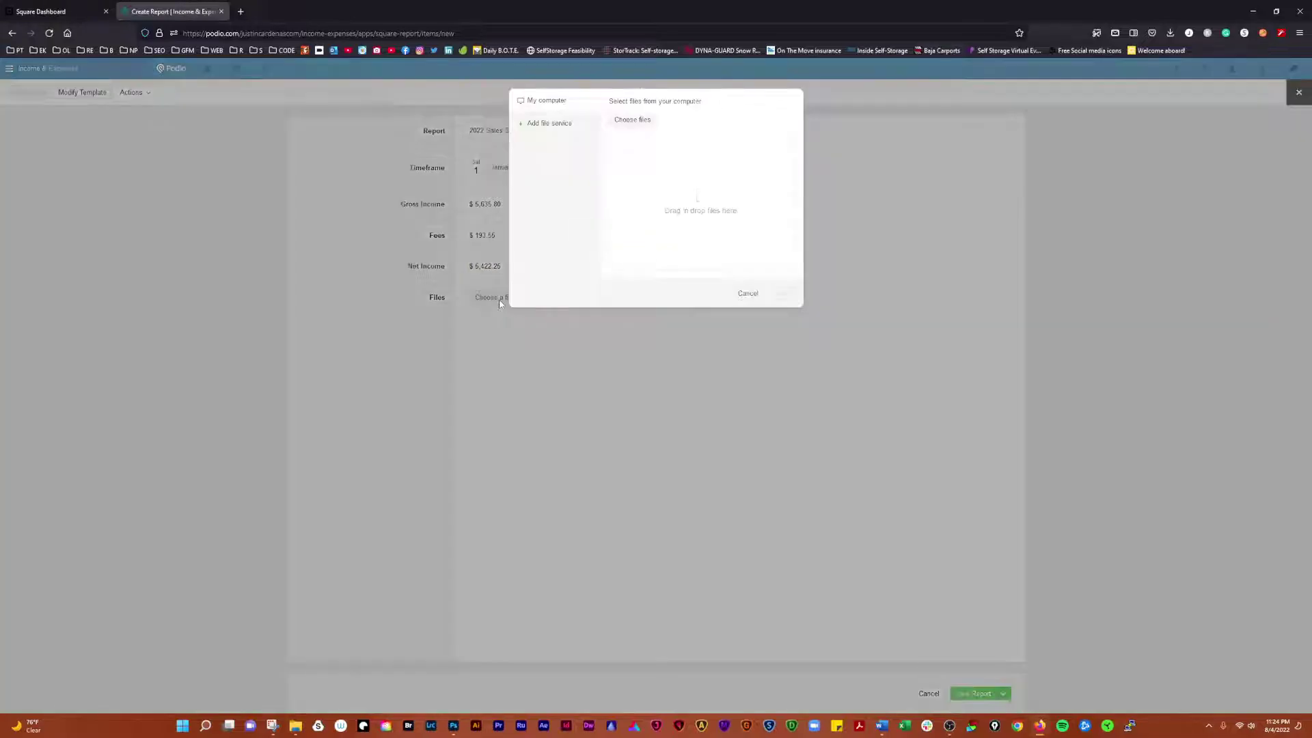
click(633, 121)
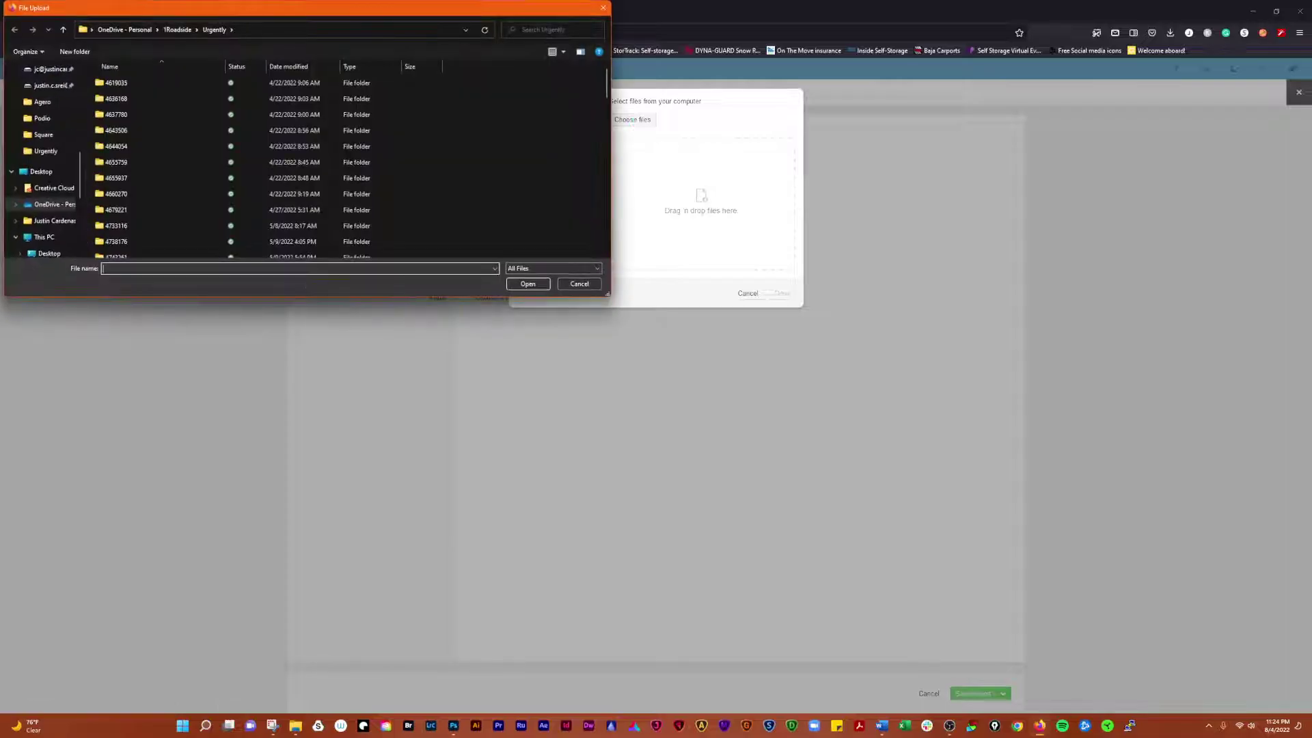
click(177, 29)
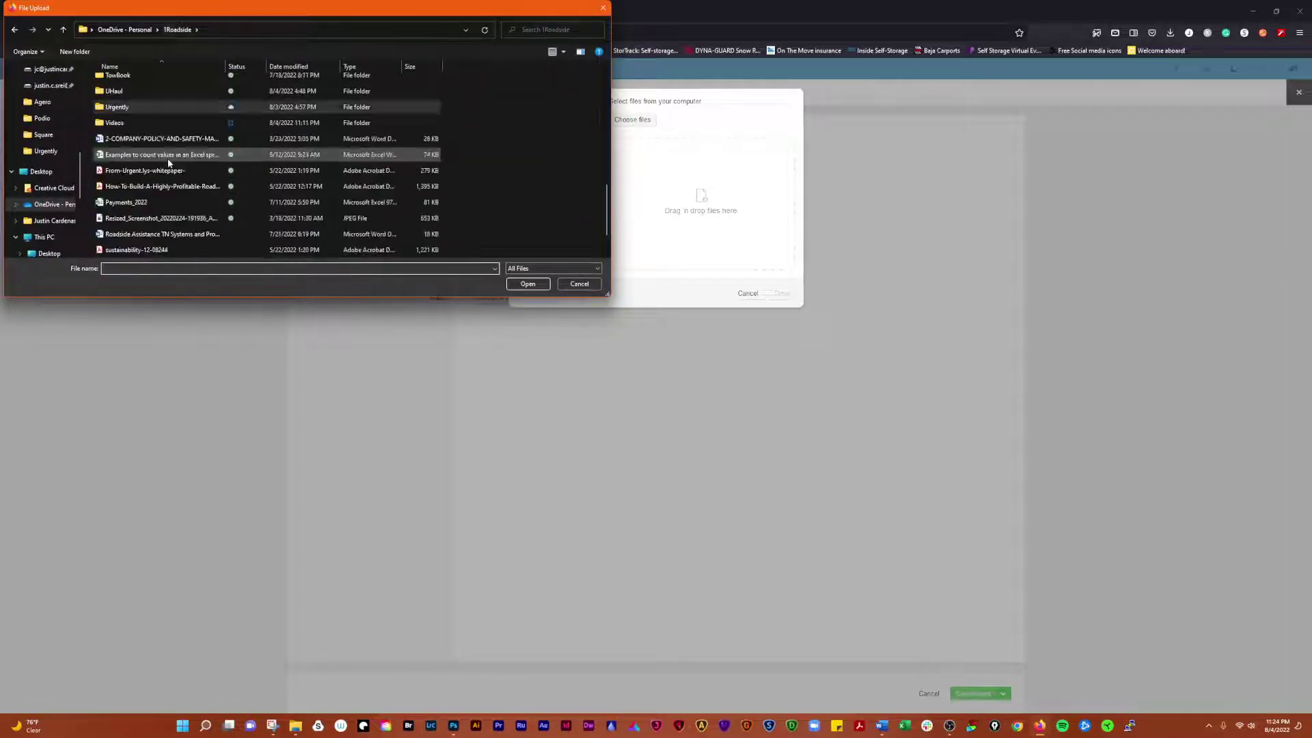
scroll(154, 161, up, 2)
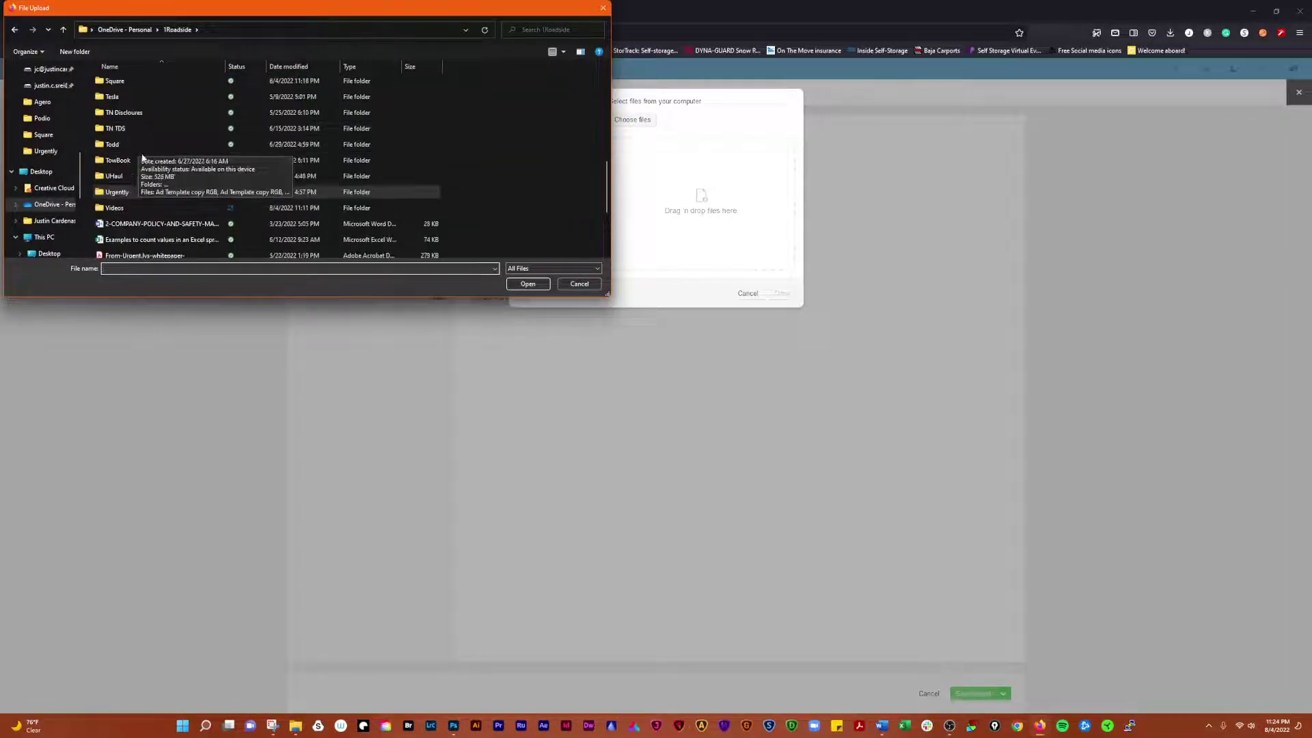
double_click(116, 82)
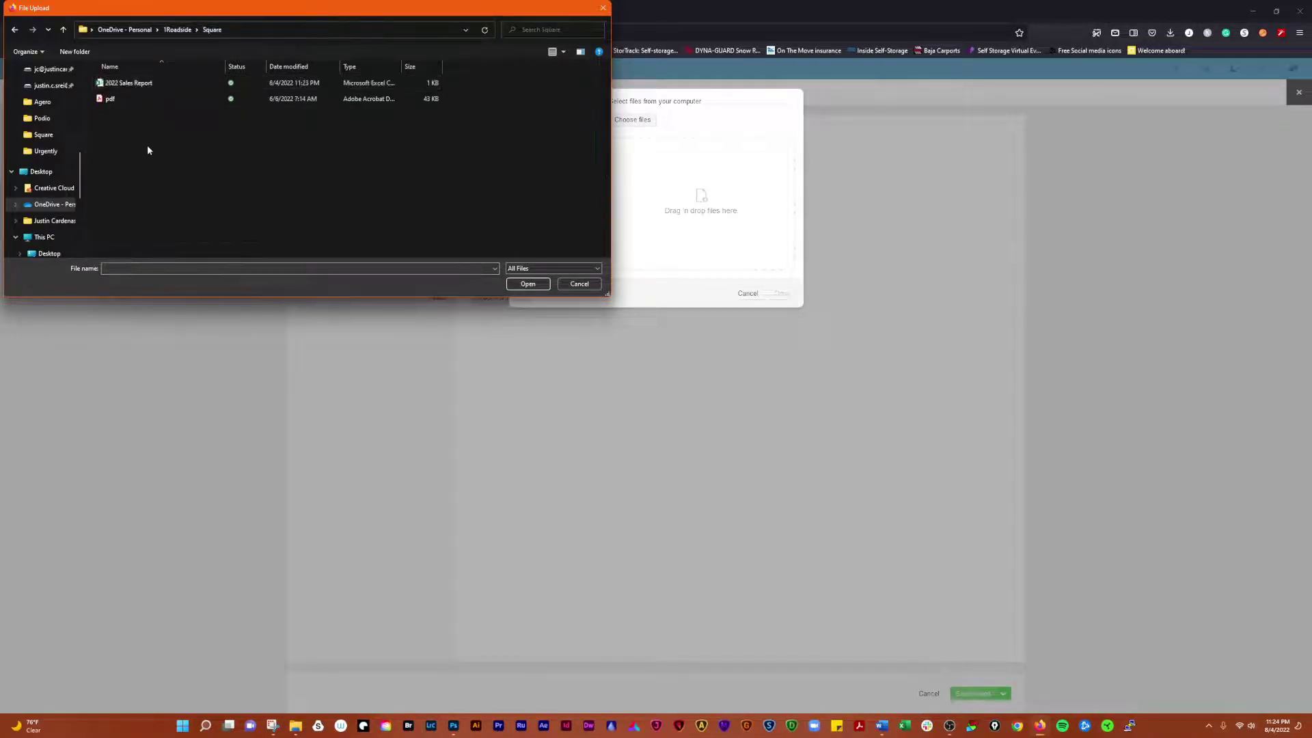
double_click(137, 84)
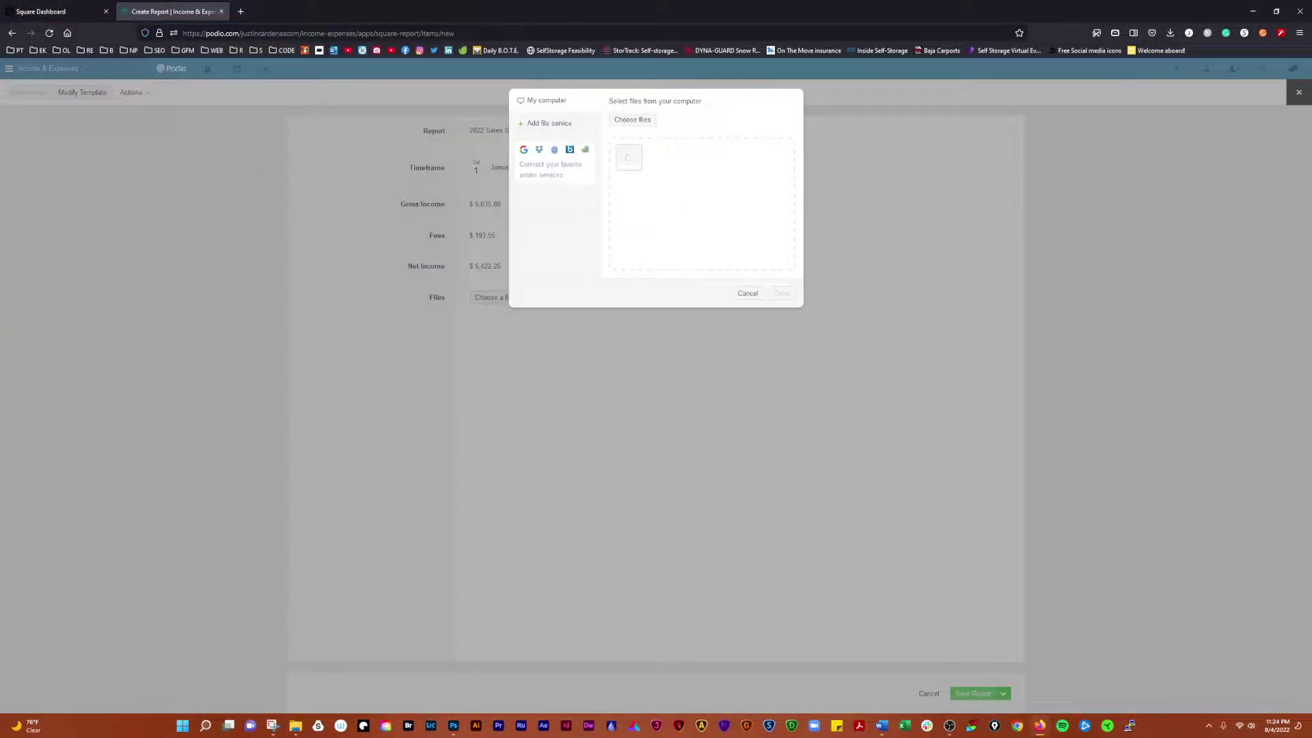
click(783, 293)
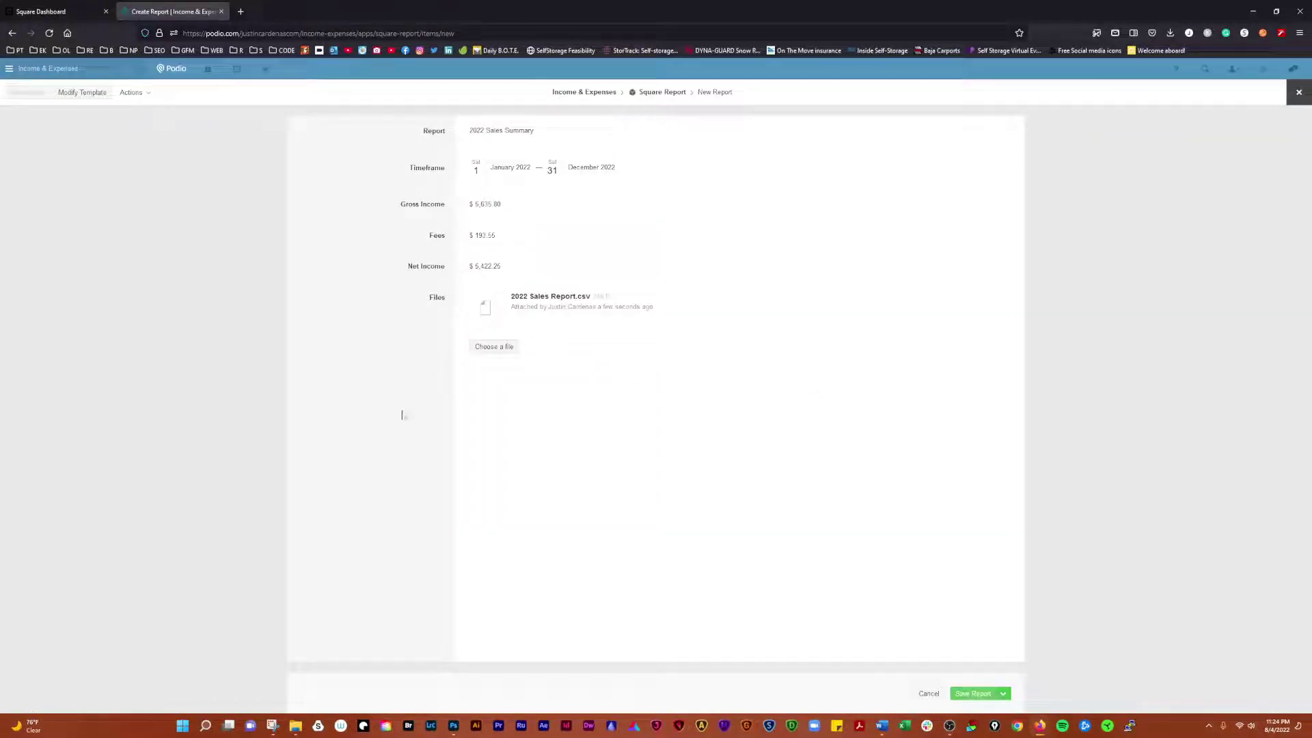
Step: Stay on the unsaved form at the leave-page prompt, then save the report
click(501, 309)
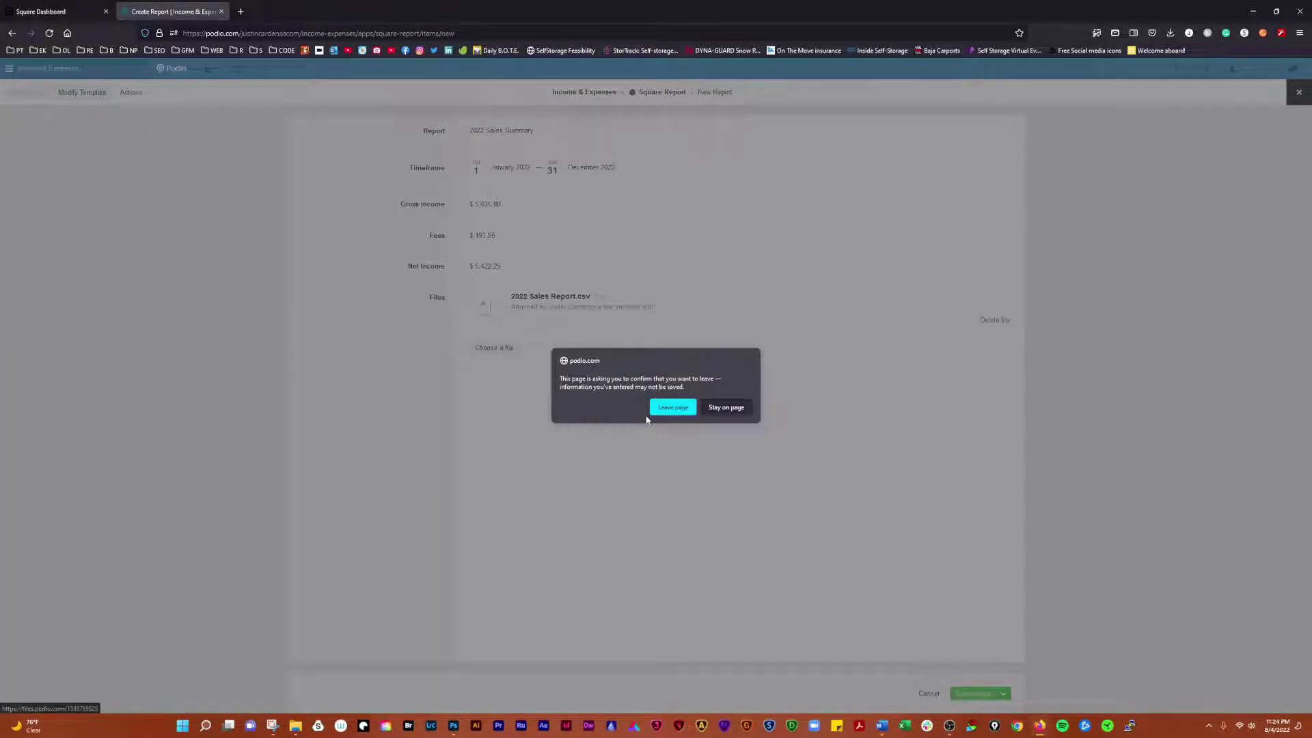
click(723, 409)
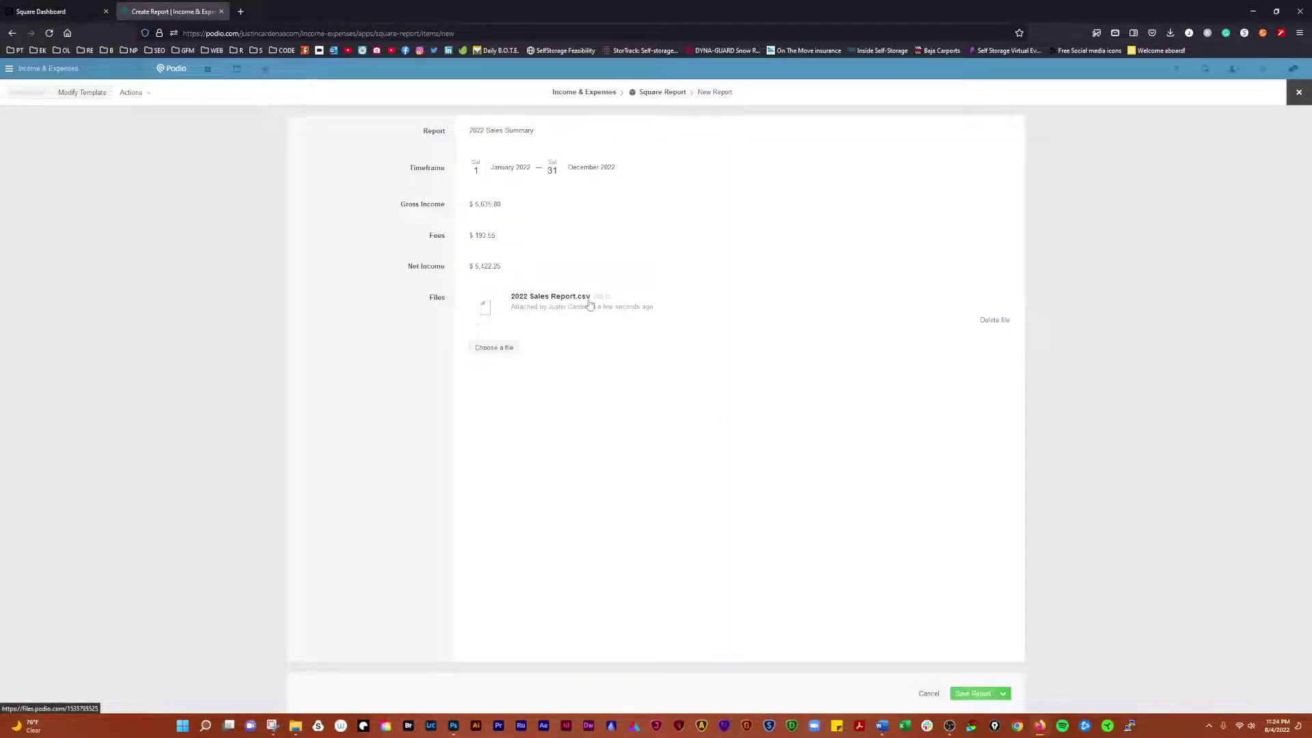
click(962, 695)
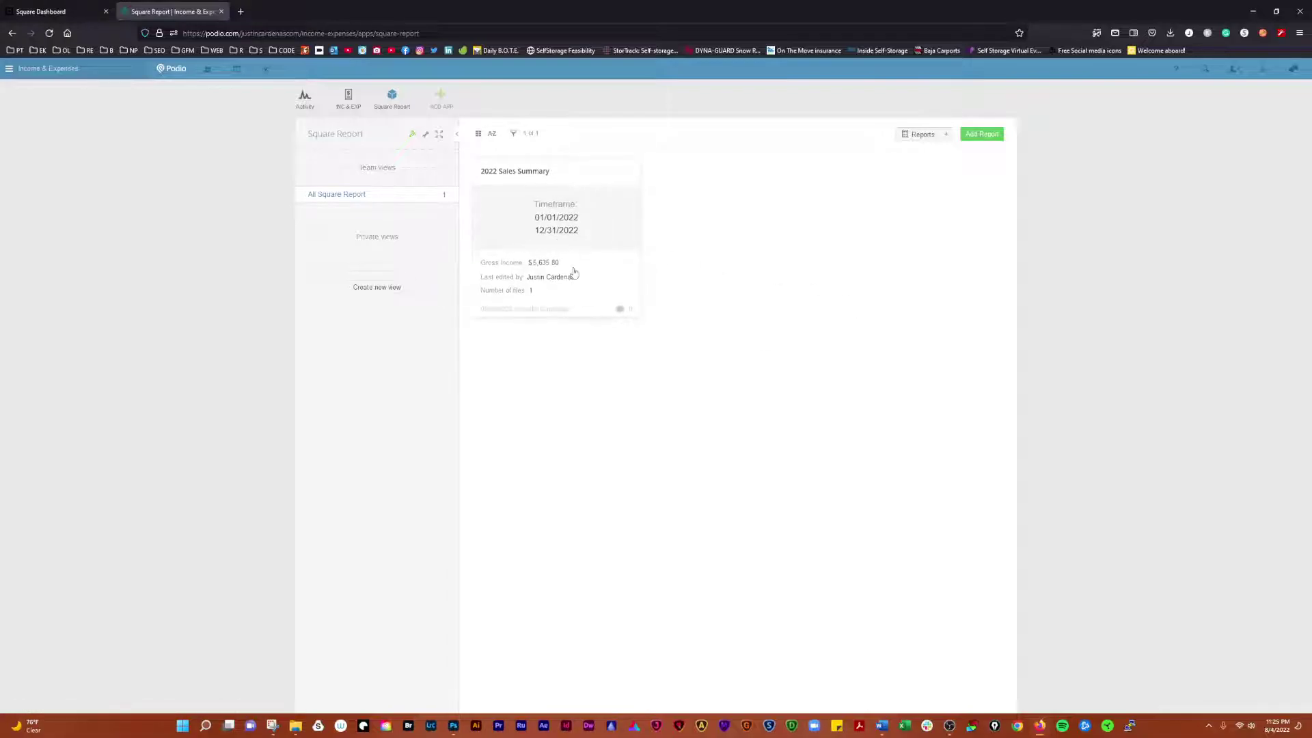
click(54, 11)
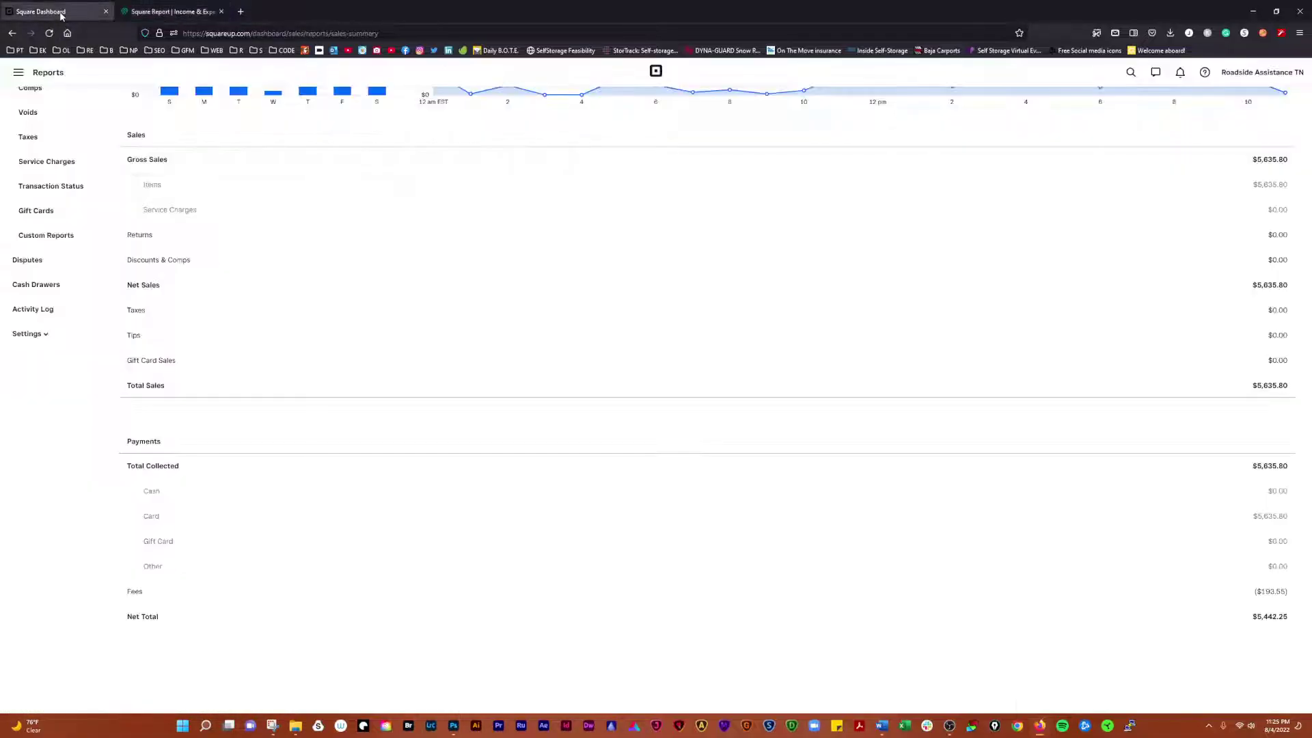
scroll(313, 403, up, 4)
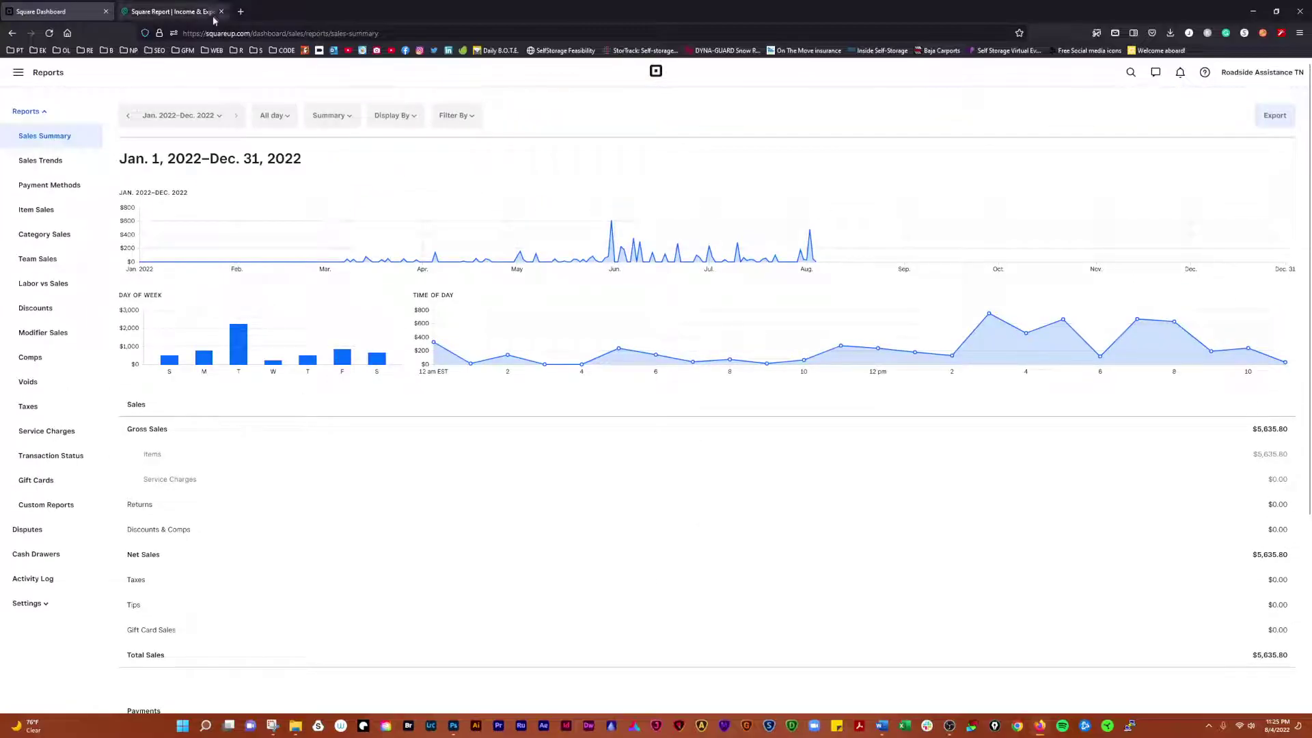
scroll(757, 360, down, 4)
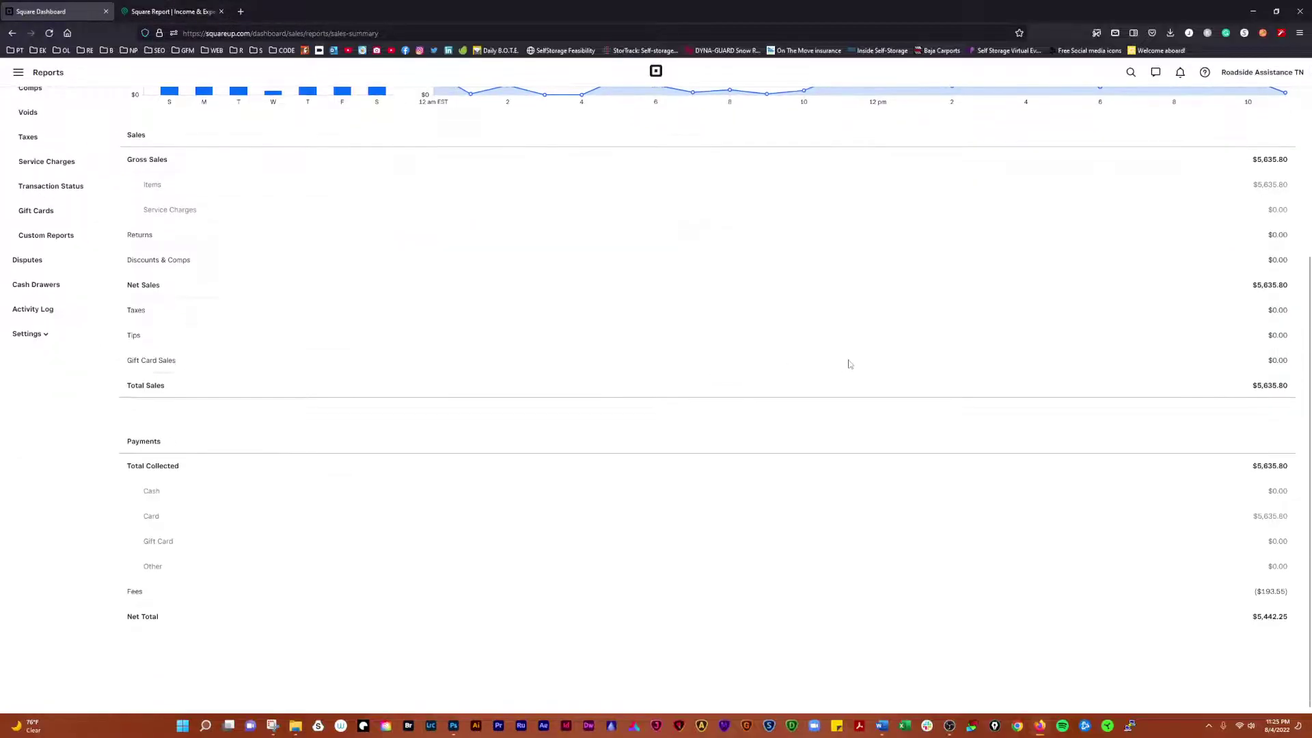
scroll(541, 351, up, 4)
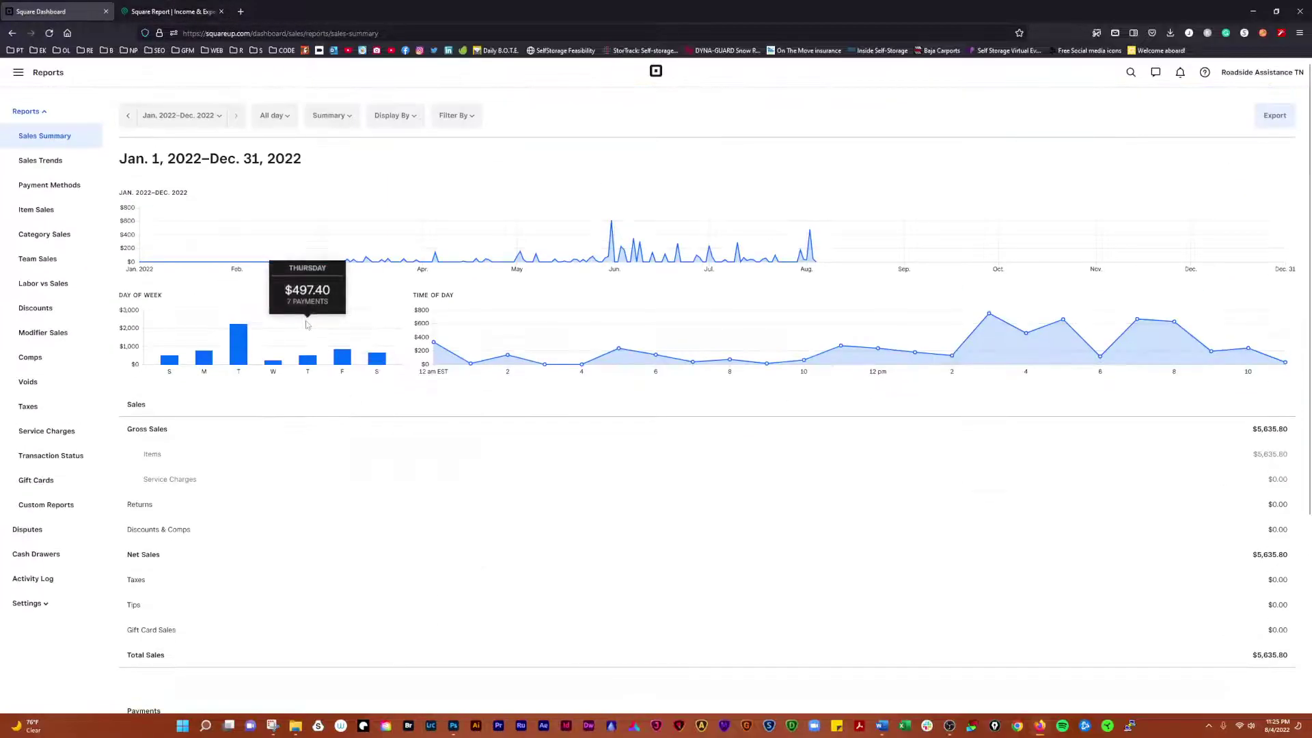
click(182, 121)
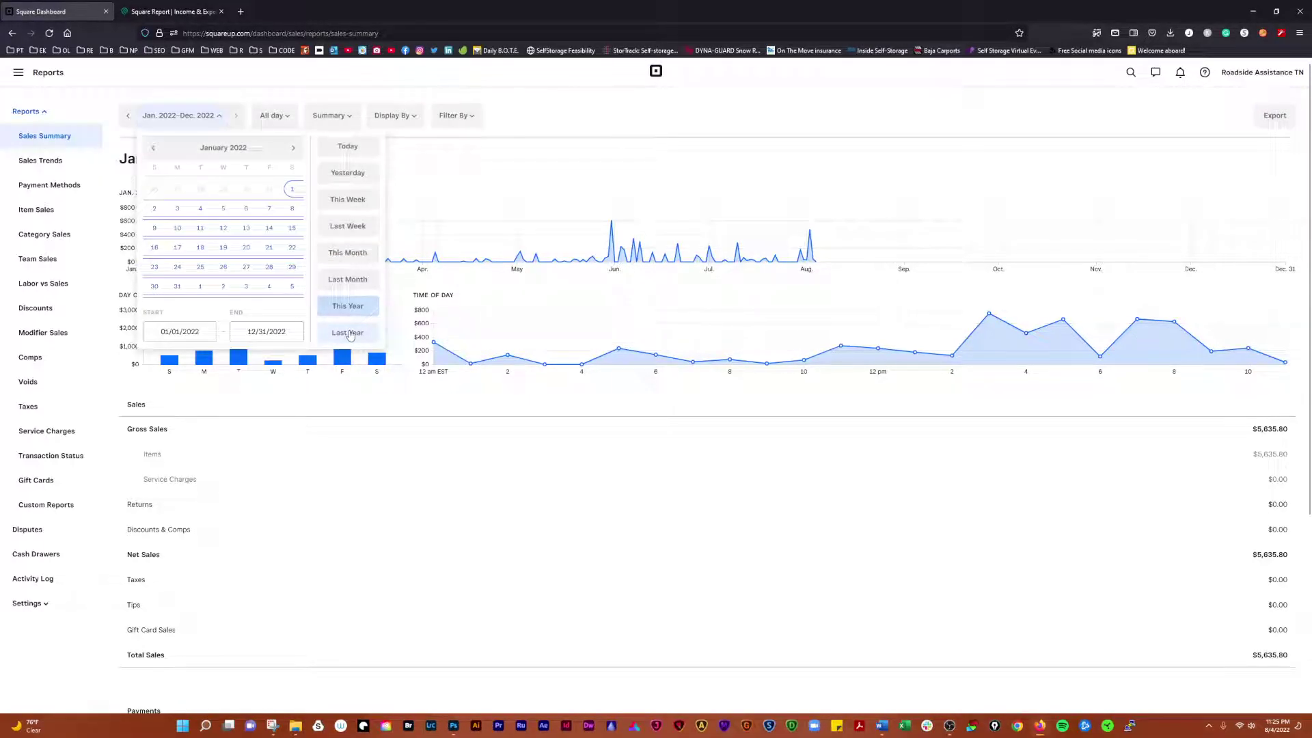
click(349, 333)
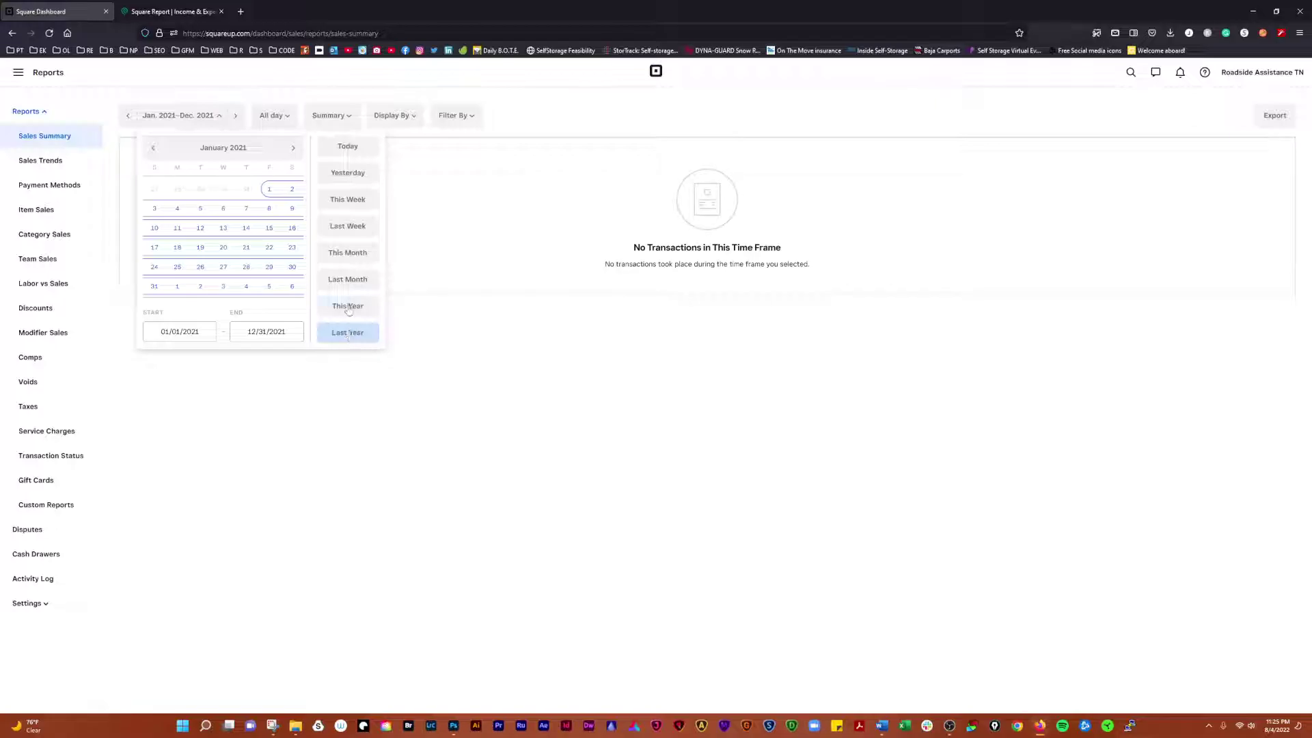
click(349, 308)
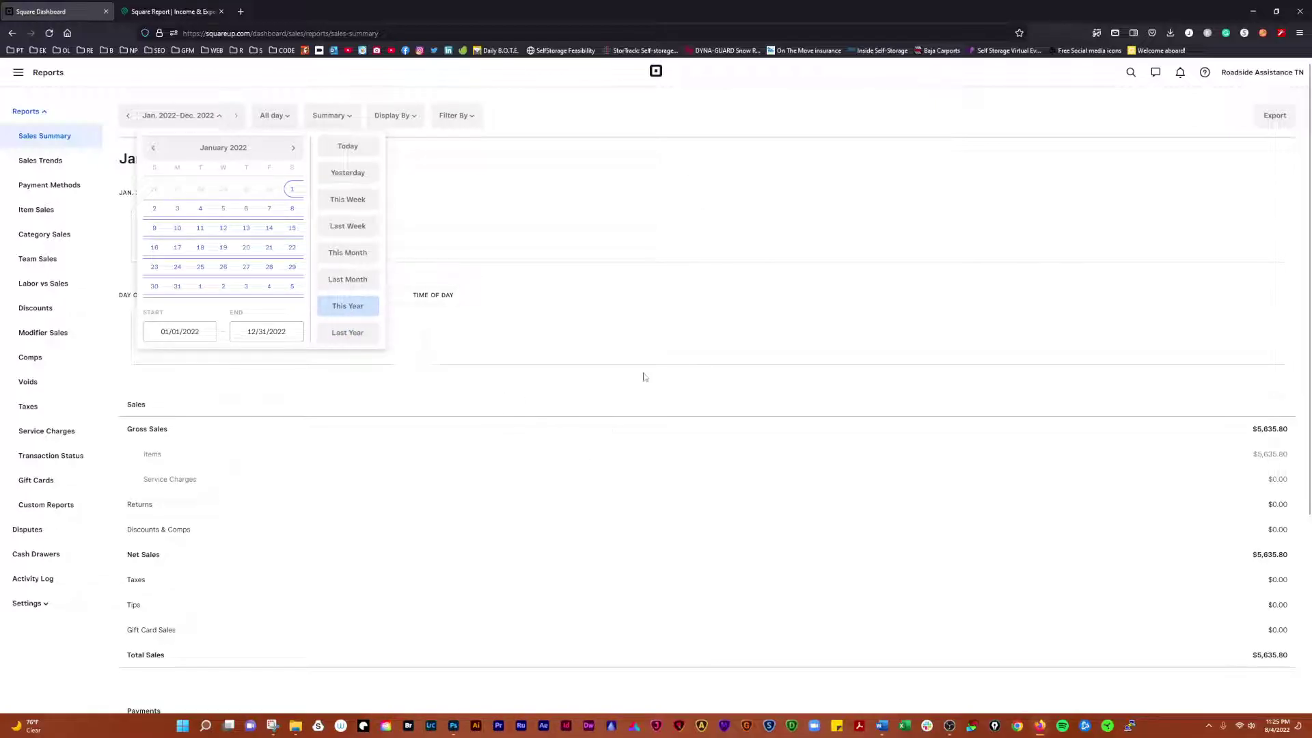
click(186, 118)
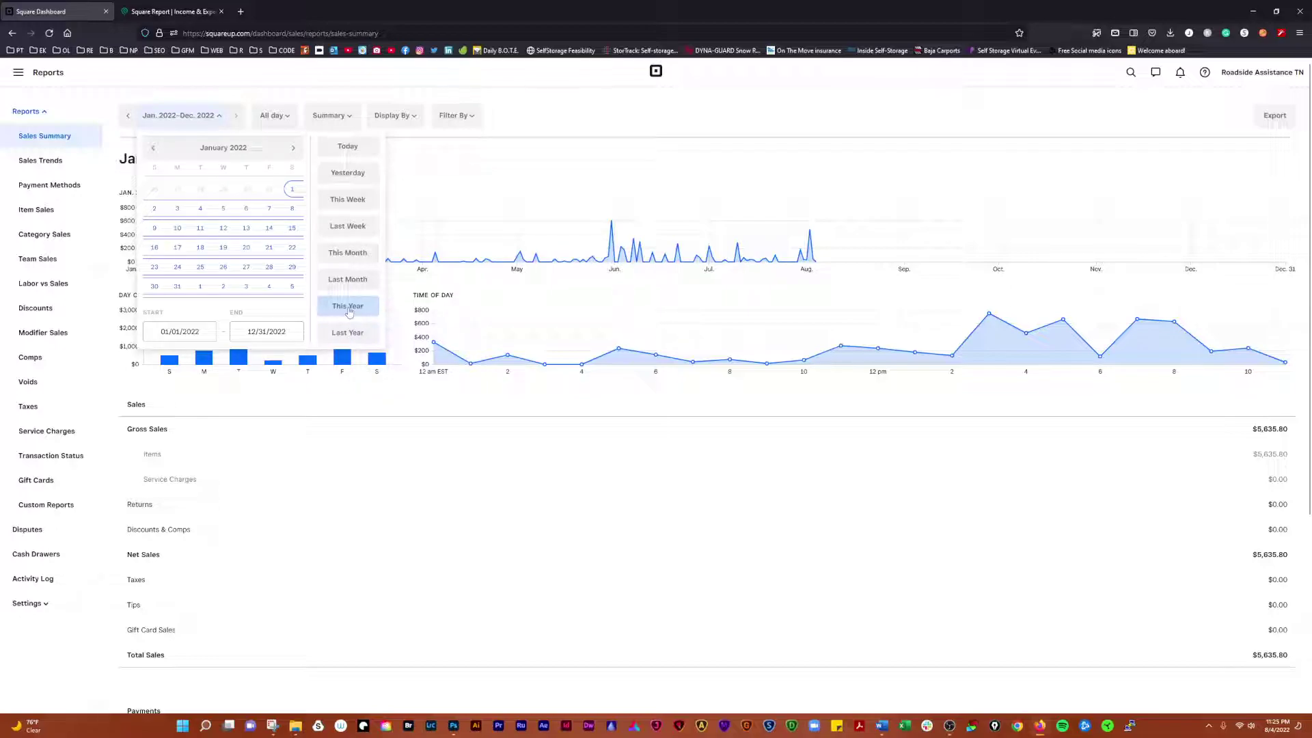
click(596, 130)
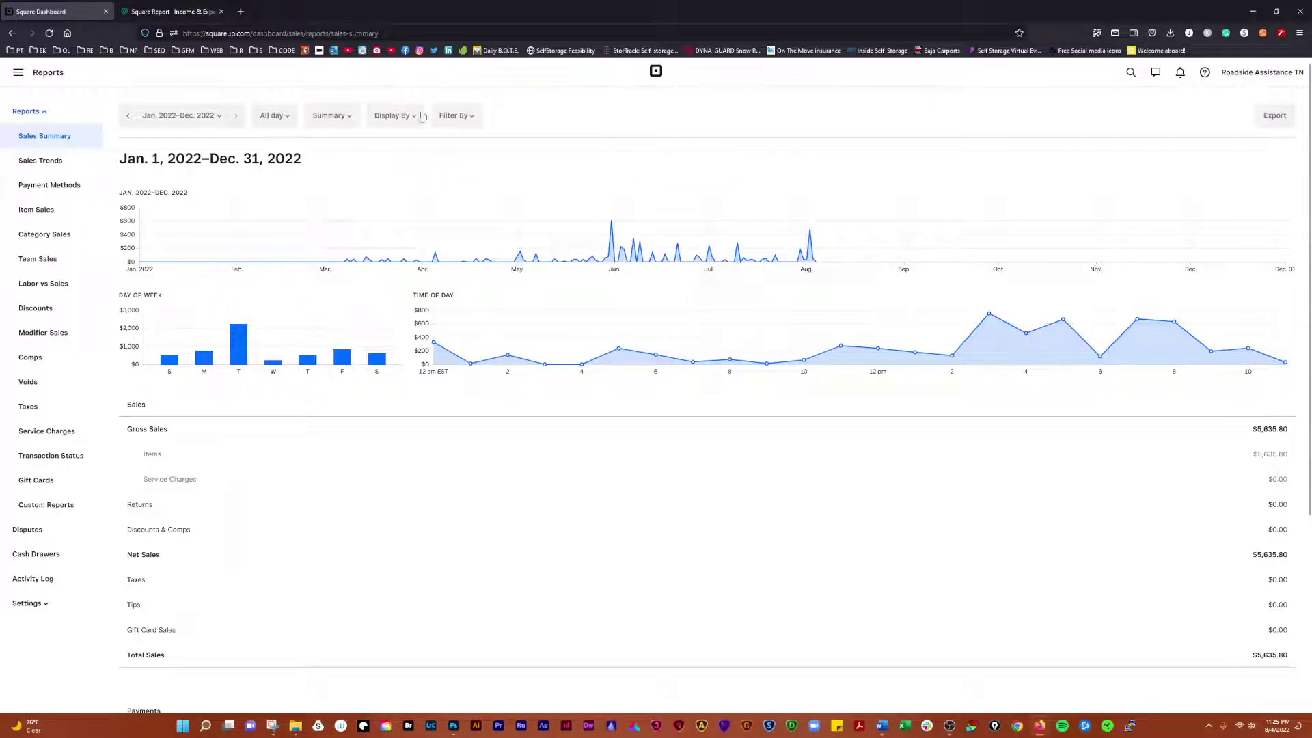
click(172, 12)
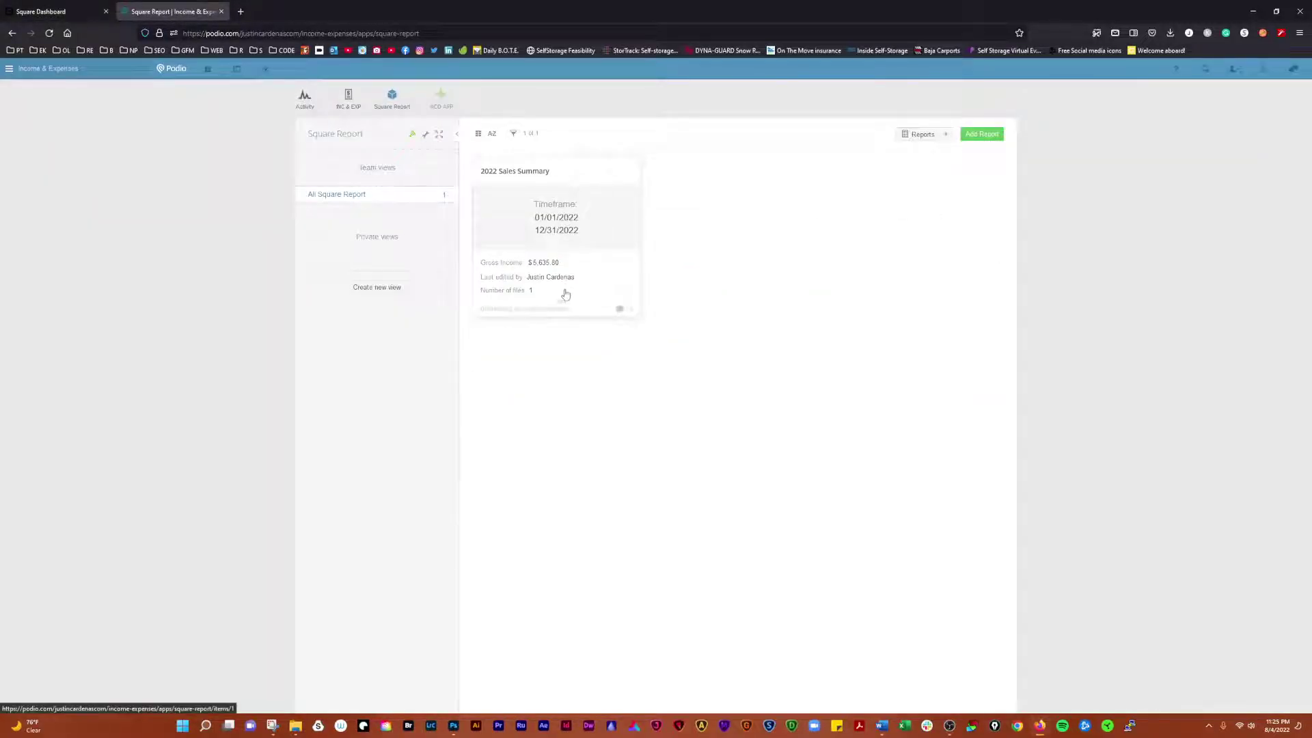
Step: Open the saved 2022 Sales Summary card to view its details
click(566, 294)
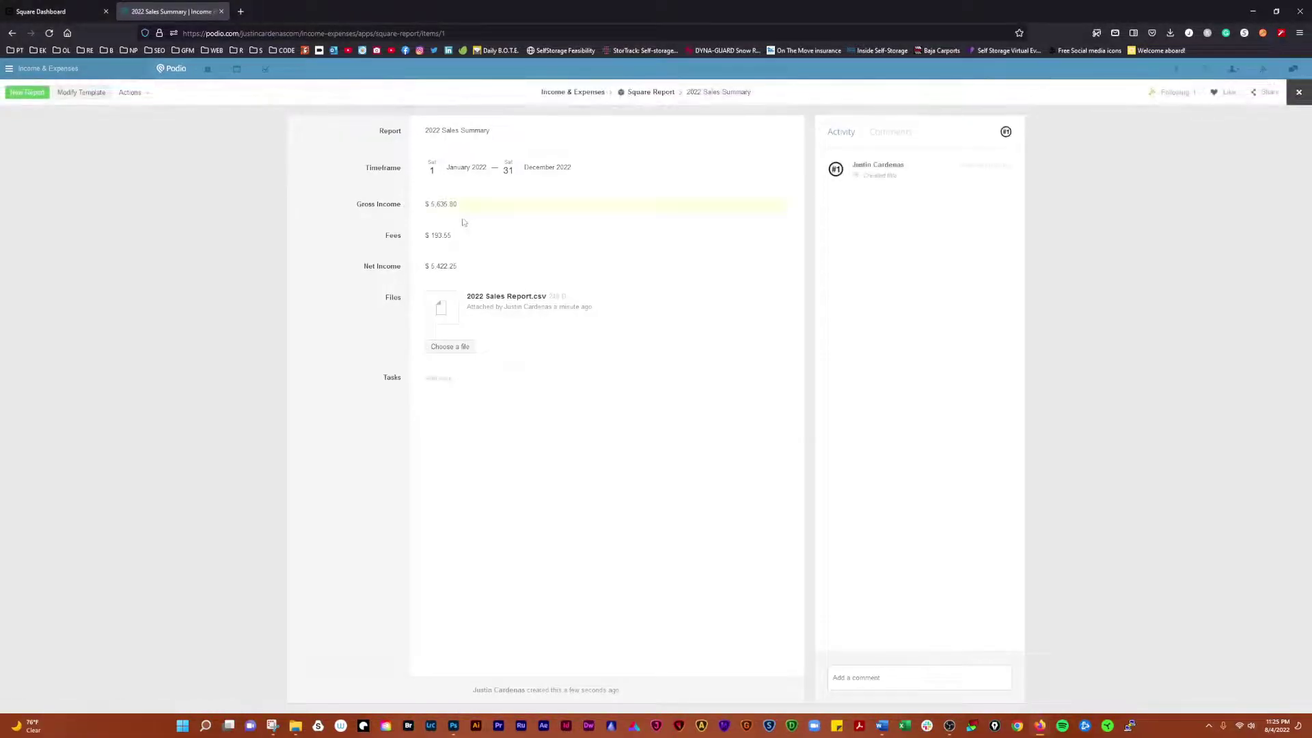